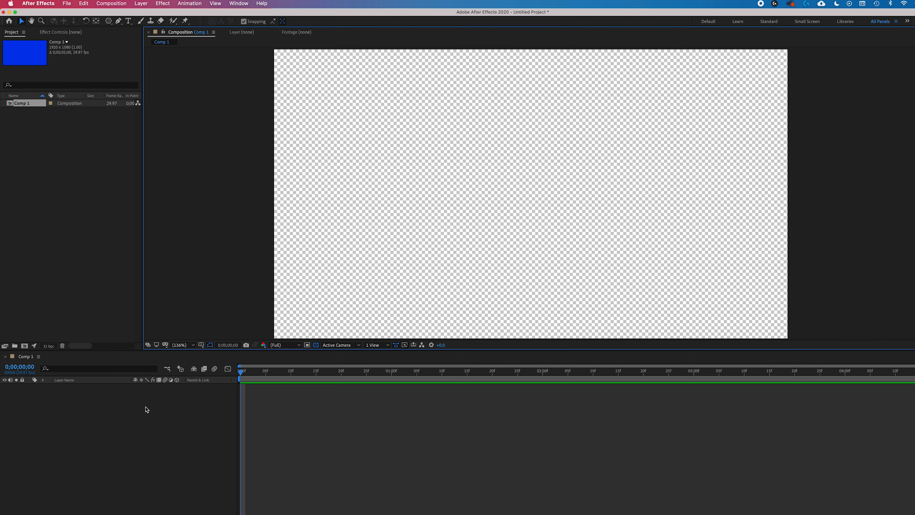
- Draw a wide rectangle across the lower-left half of the composition and stretch its height slightly, to about 102%
left_click(109, 21)
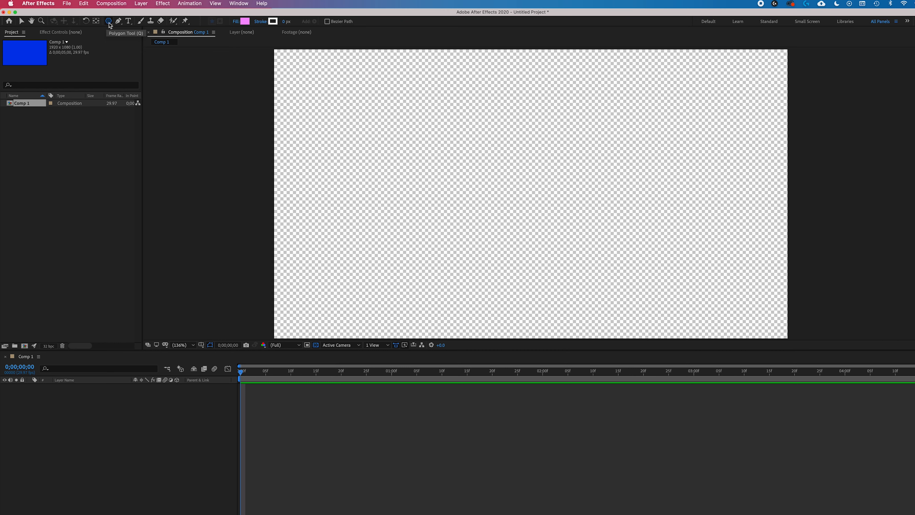
key("q")
key("q")
left_click_drag(287, 273, 560, 320)
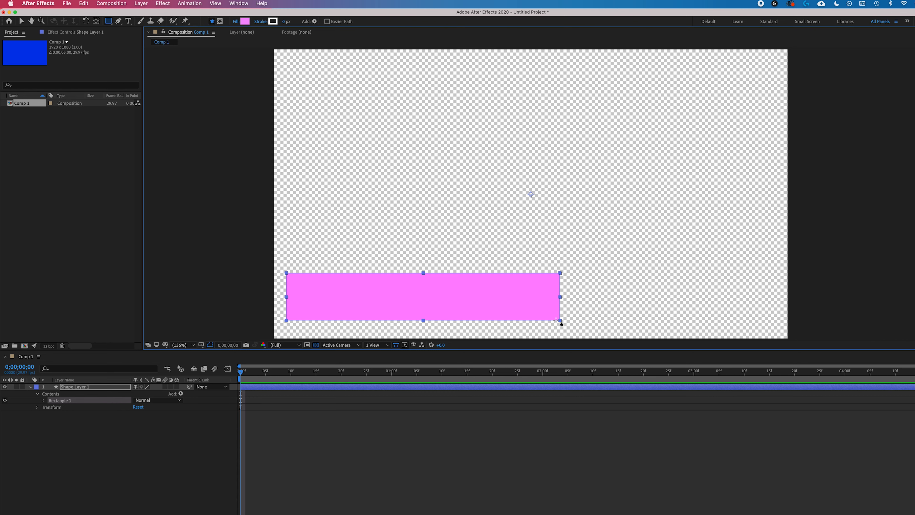
left_click(22, 21)
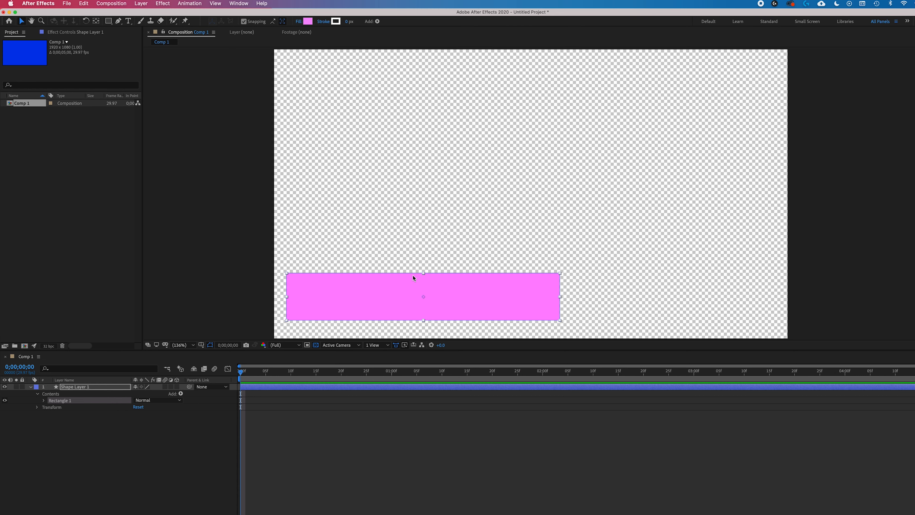
mouse_move(423, 272)
left_mouse_down()
mouse_move(419, 252)
mouse_move(419, 272)
left_mouse_up()
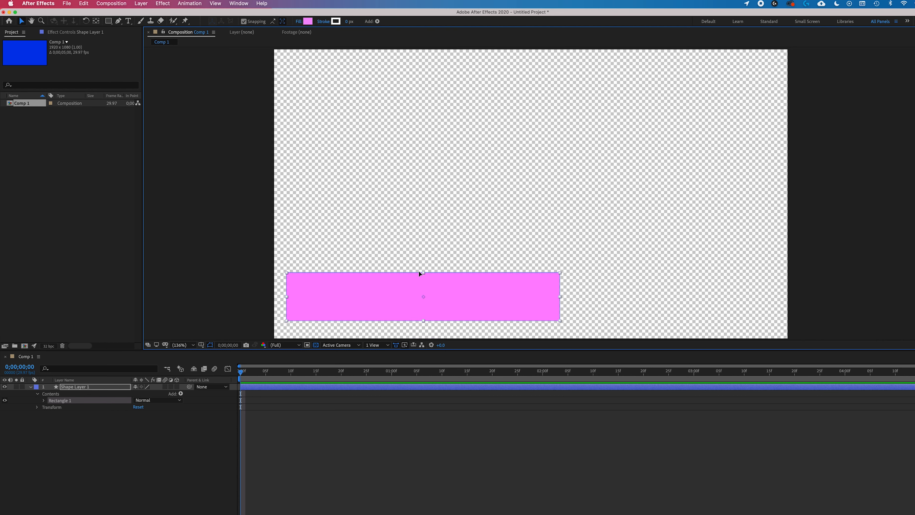
- Switch the rectangle's fill to a linear gradient and move its start and end points so the transition sits near the right end
left_click(308, 22, "alt")
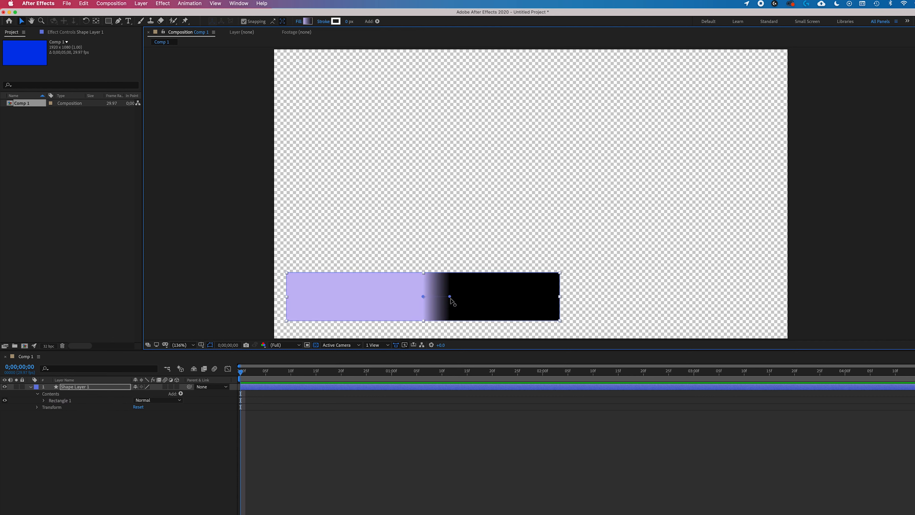
left_click_drag(450, 297, 557, 297)
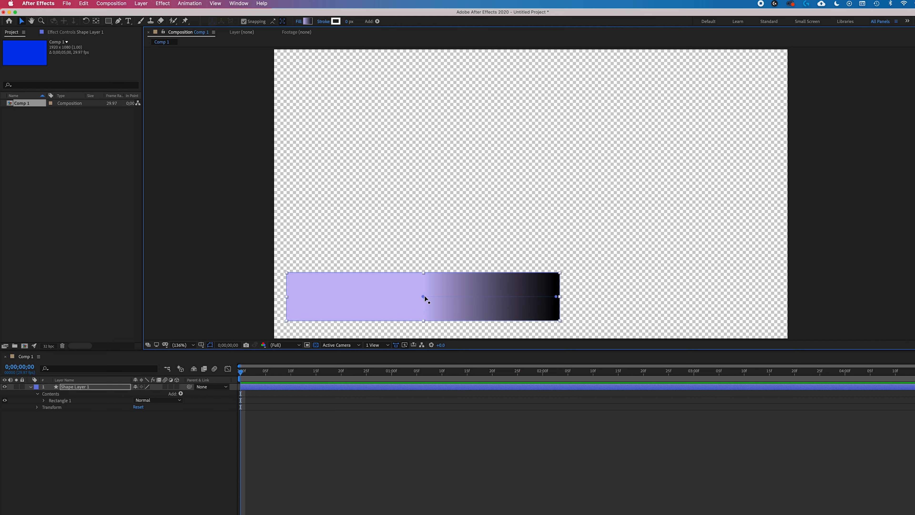
left_click_drag(424, 297, 510, 297)
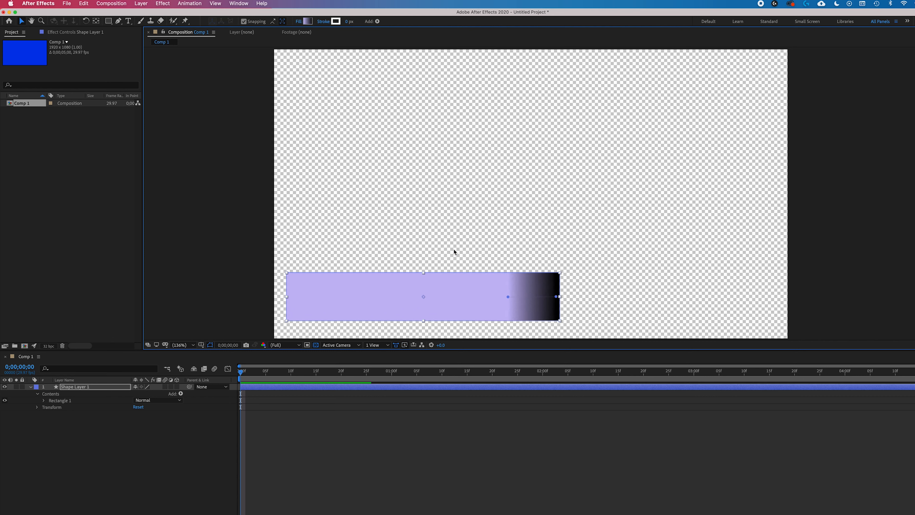
- Change the gradient's black end colour to the blue 6876E2
left_click(308, 22)
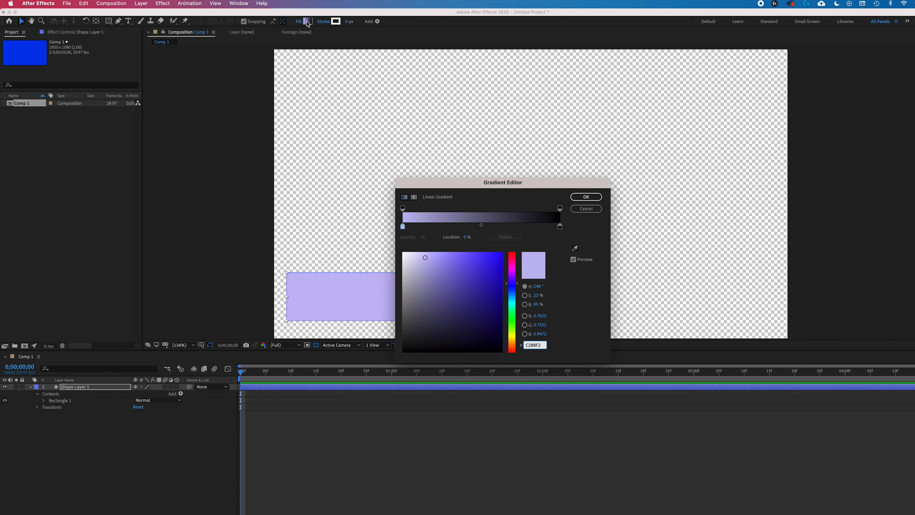
left_click(403, 227)
left_click(560, 229)
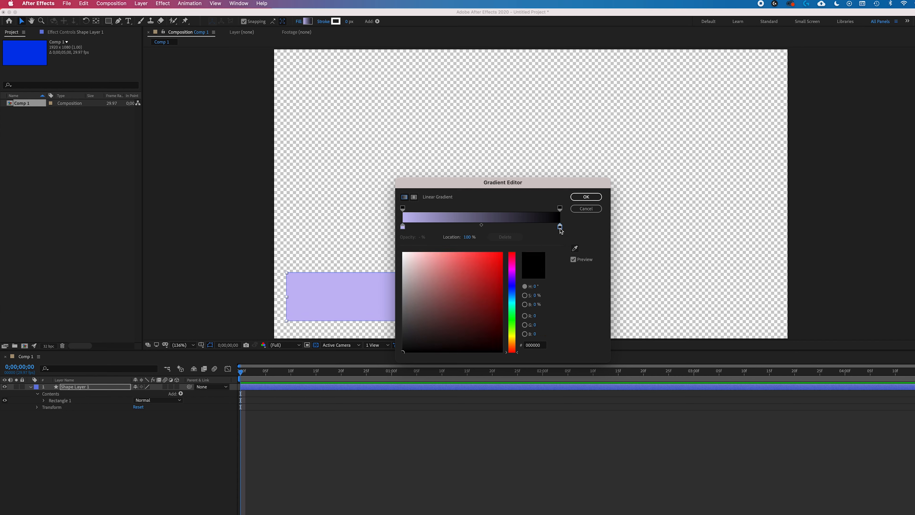
left_click(513, 284)
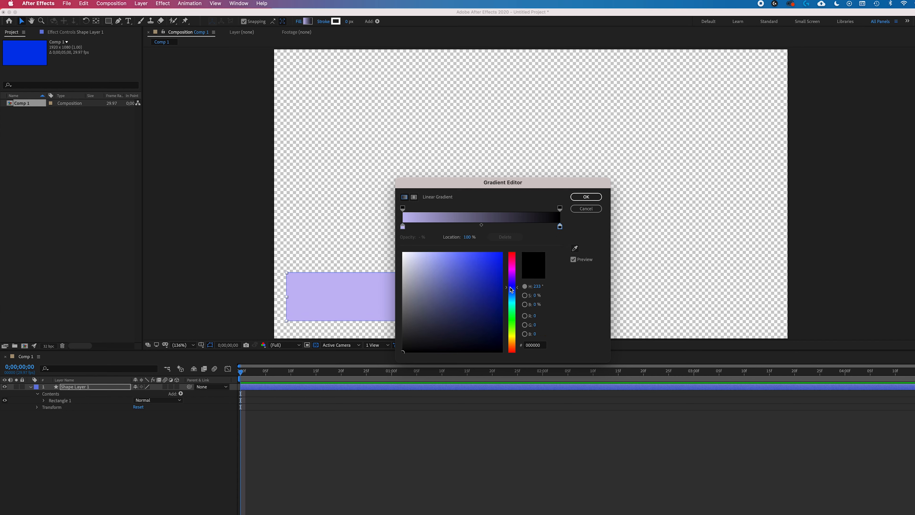
left_click_drag(476, 267, 456, 264)
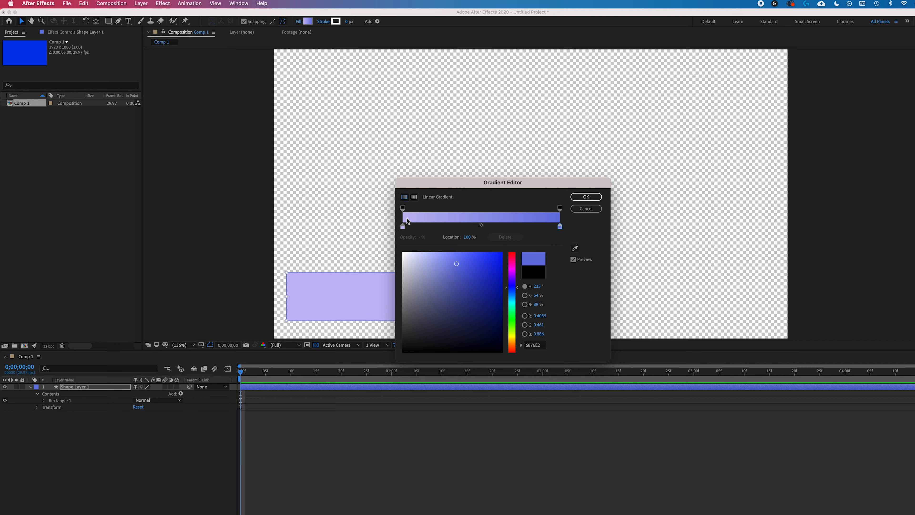
left_click(584, 197)
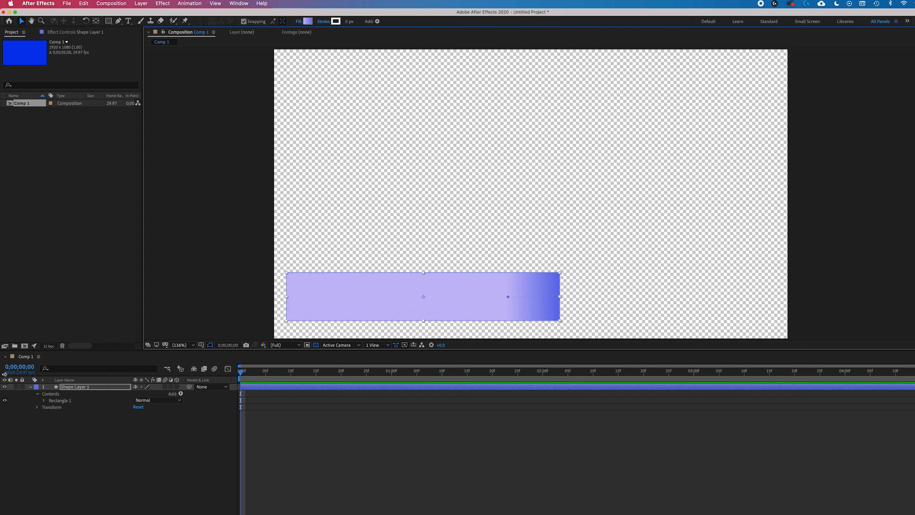
- Set the skew of the rectangle's own transform to 27
left_click(44, 400)
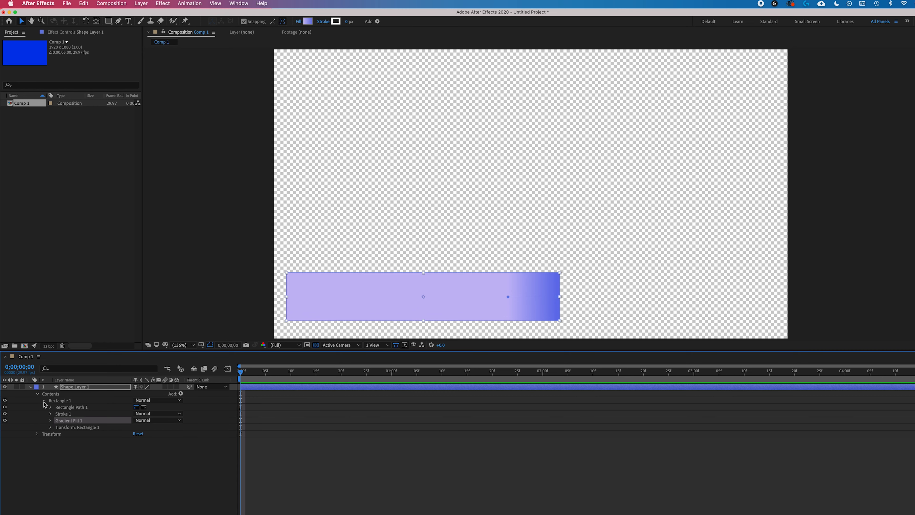
left_click(51, 428)
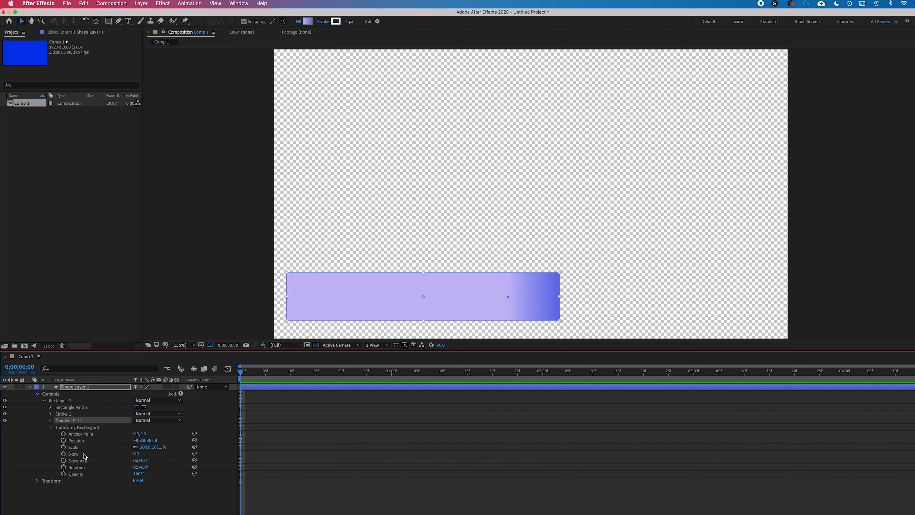
left_click(77, 454)
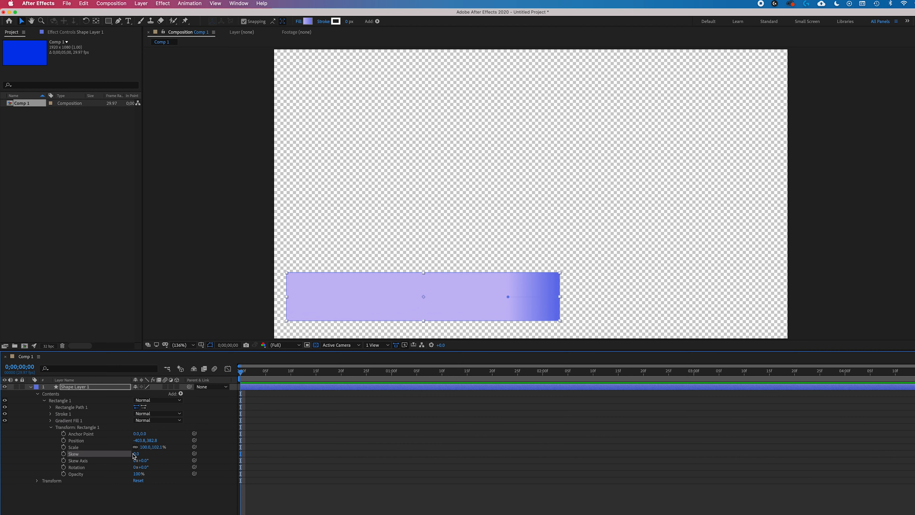
left_click_drag(136, 453, 146, 454)
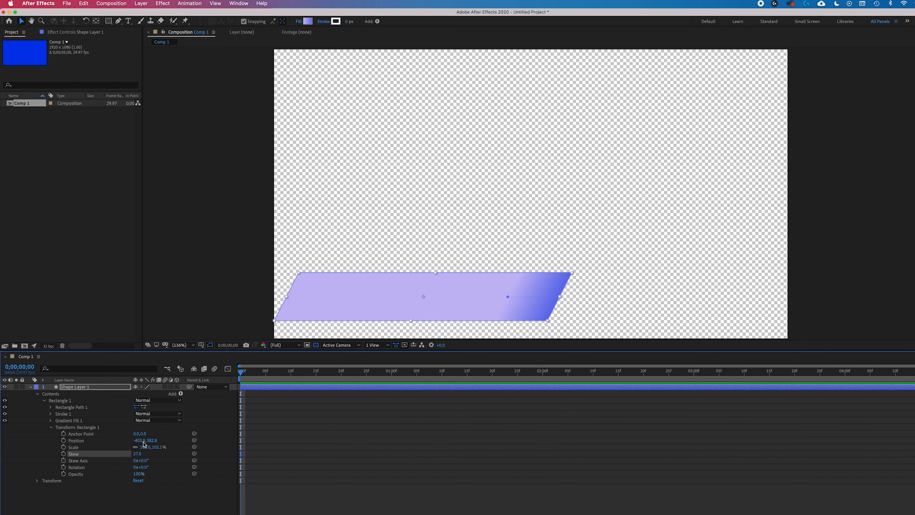
- Set the rectangle's position to -498.8, 403.8 so its slanted left end sits outside the frame
left_click_drag(139, 440, 104, 445)
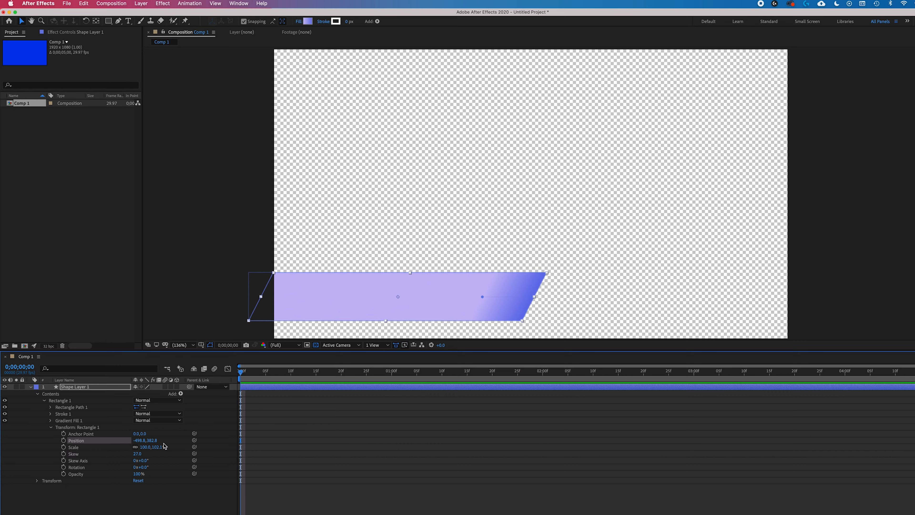
left_click_drag(151, 440, 159, 440)
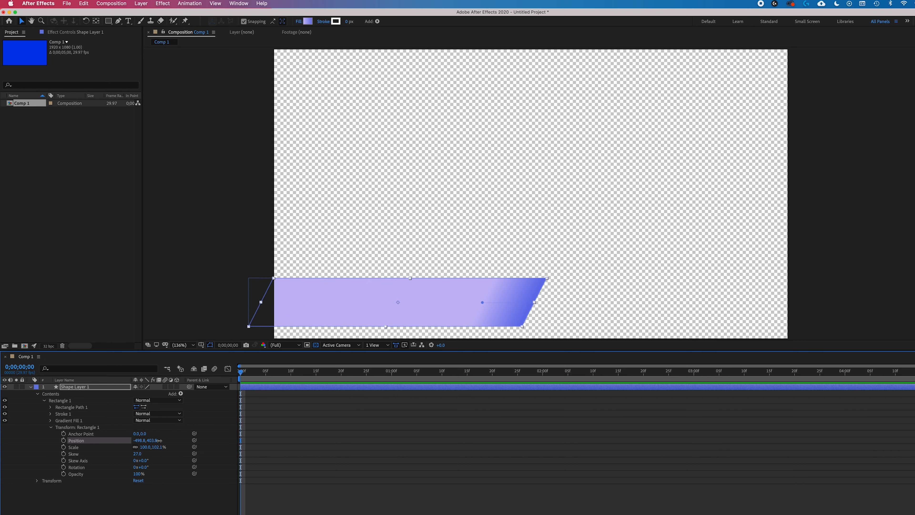
left_click(197, 325)
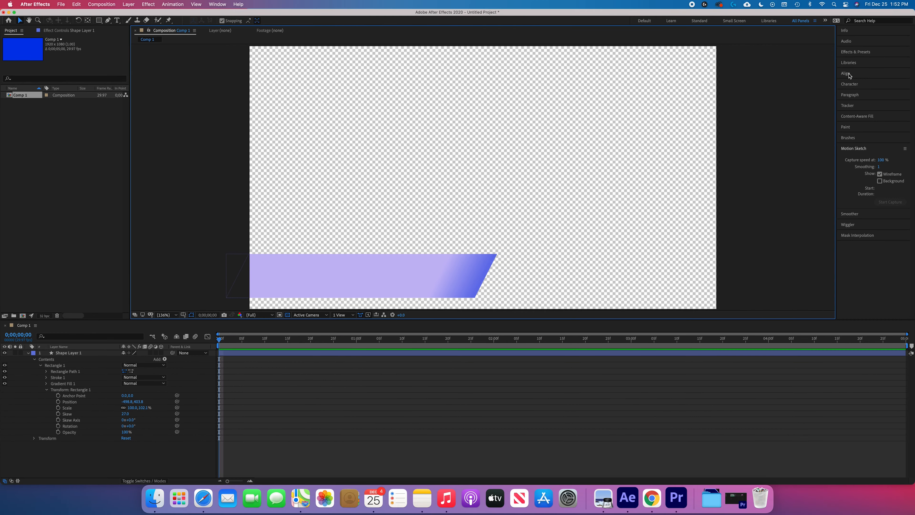
- Find the Perspective Drop Shadow effect by searching for "drop" and apply it to the rectangle shape
left_click(853, 52)
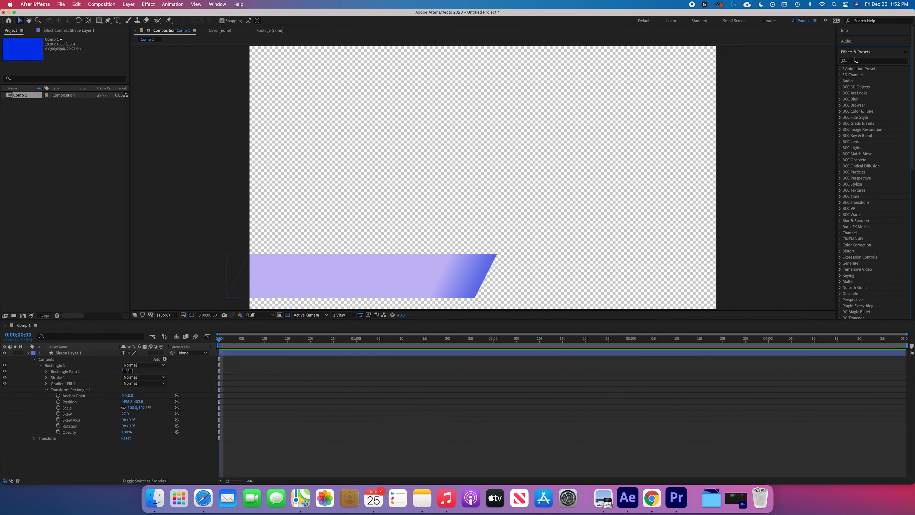
type("drop")
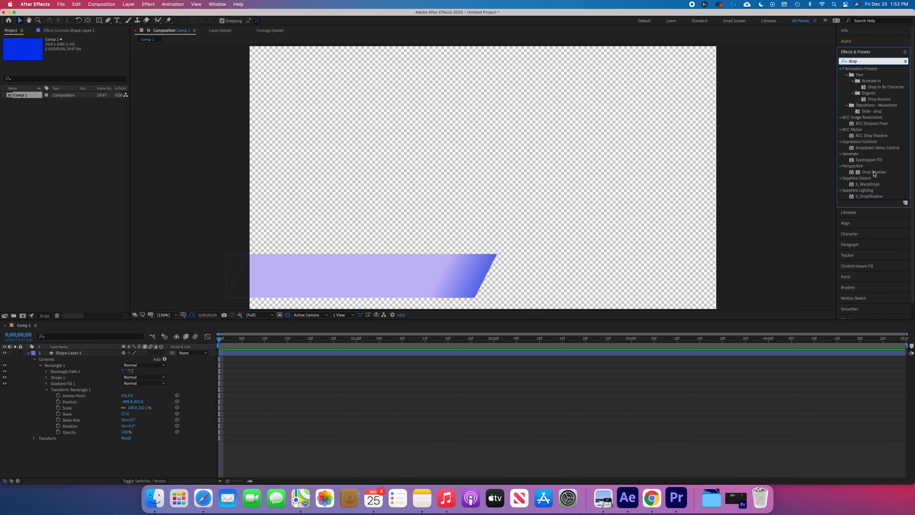
left_click_drag(877, 174, 879, 177)
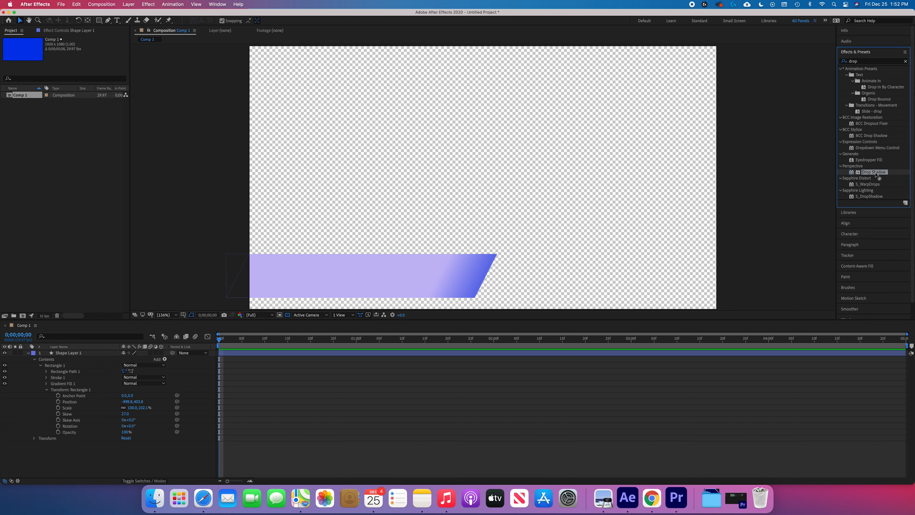
left_click_drag(875, 174, 316, 284)
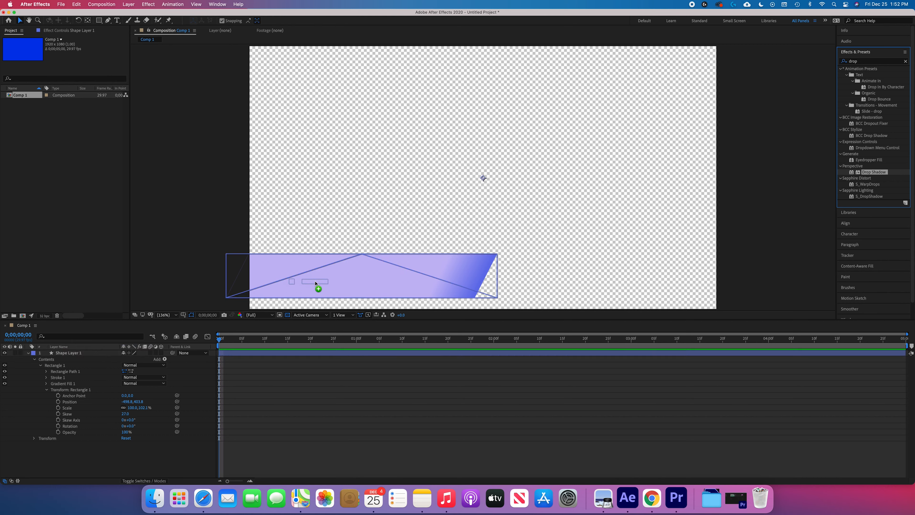
left_click_drag(316, 284, 316, 283)
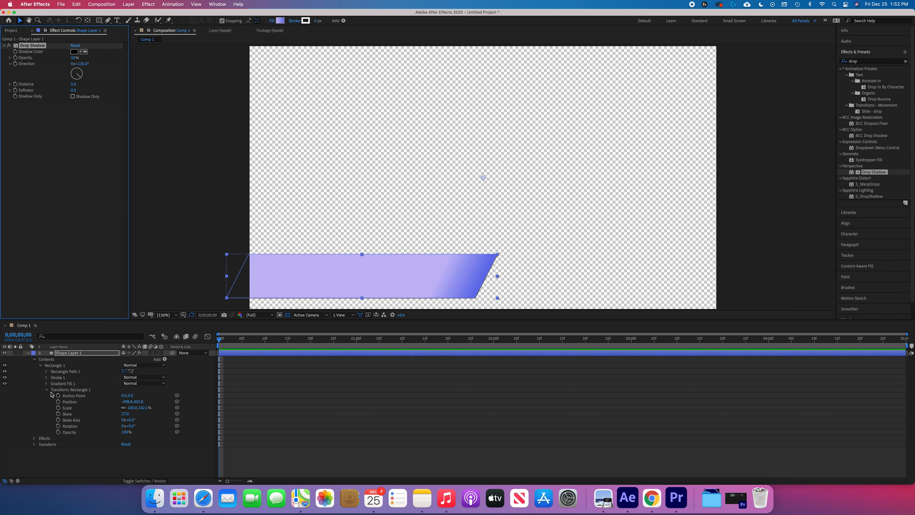
- Set the drop shadow's distance to 10 and its softness to 20
left_click(34, 438)
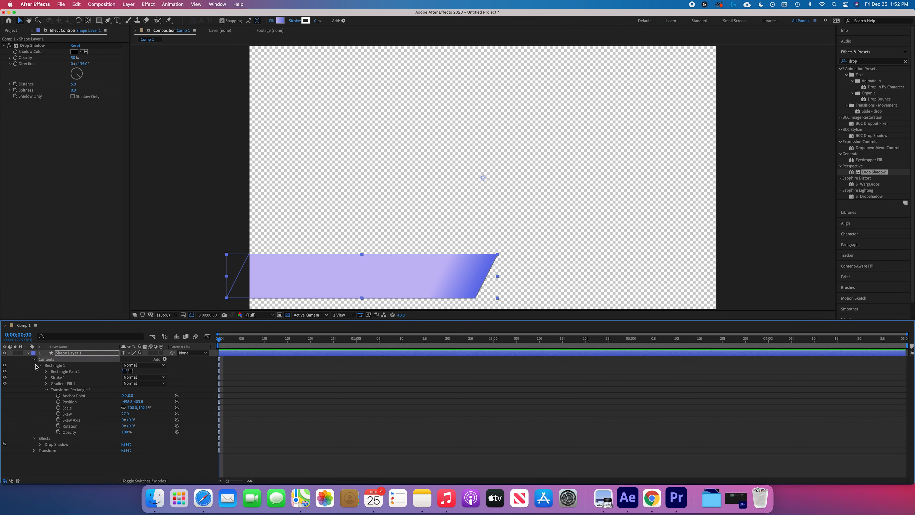
left_click(34, 359)
left_click(41, 372)
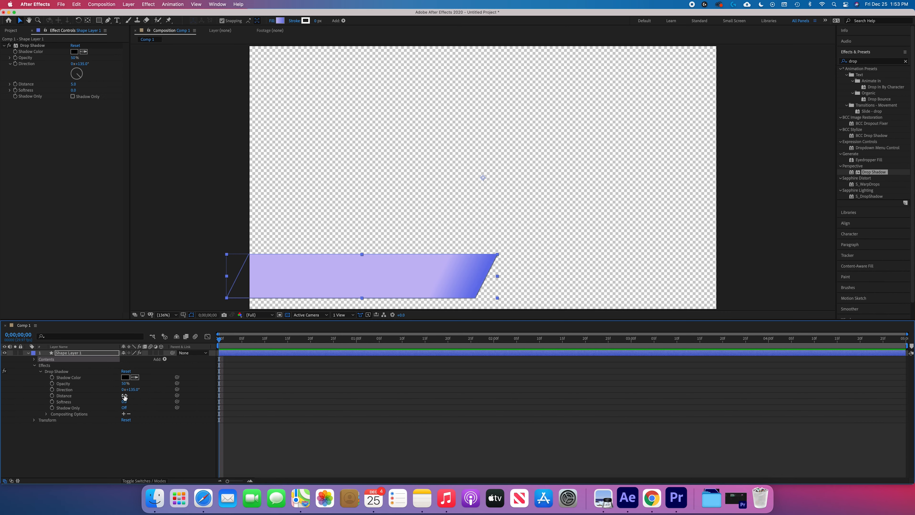
left_click(125, 396)
type("10")
key("Return")
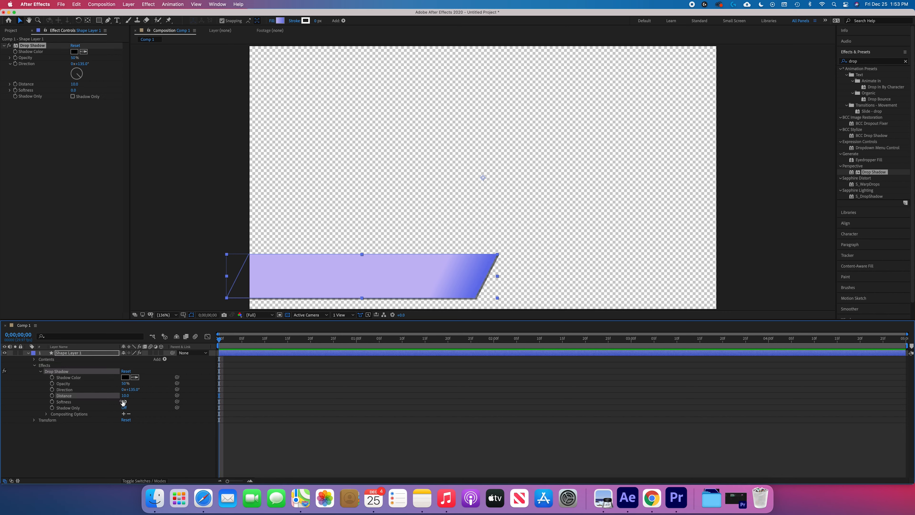
left_click(126, 402)
type("20")
key("Return")
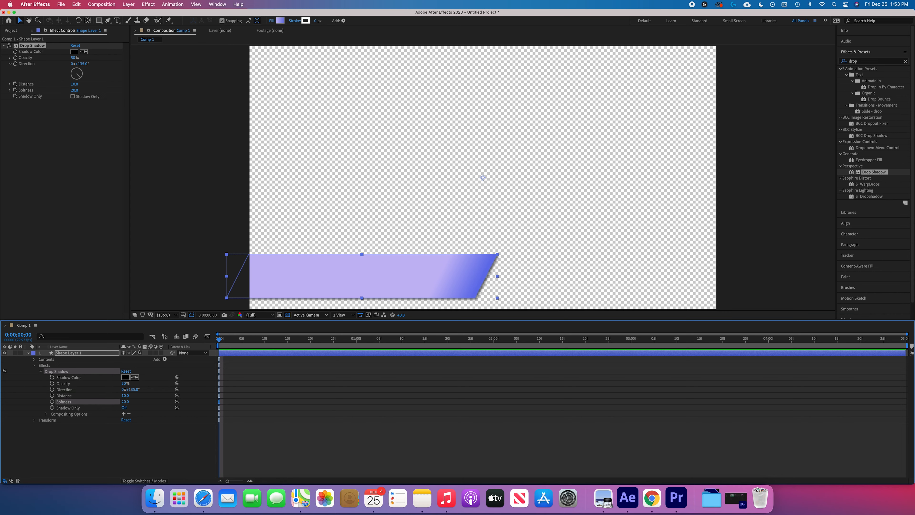
left_click(214, 198)
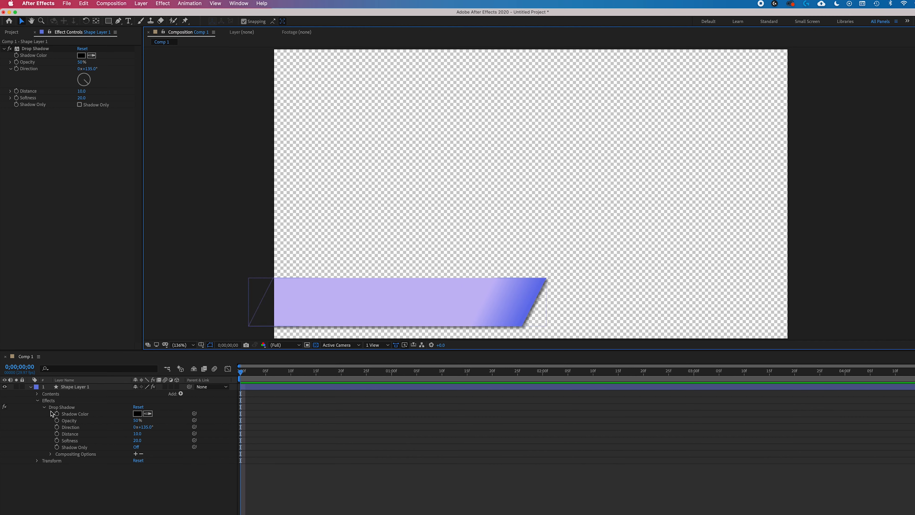
- Move the rectangle completely out of the frame to the left, to position -1522.9, 401.1 in its own transform
left_click(44, 407)
left_click(38, 400)
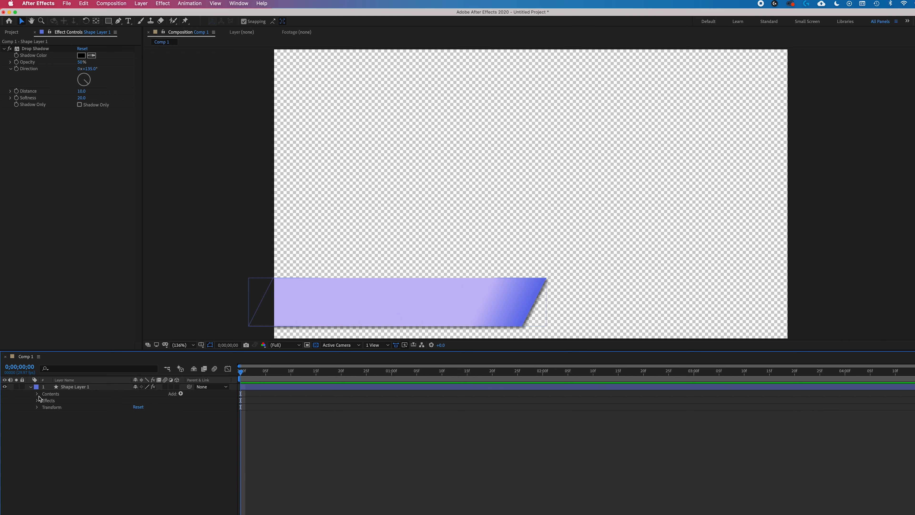
left_click(36, 395)
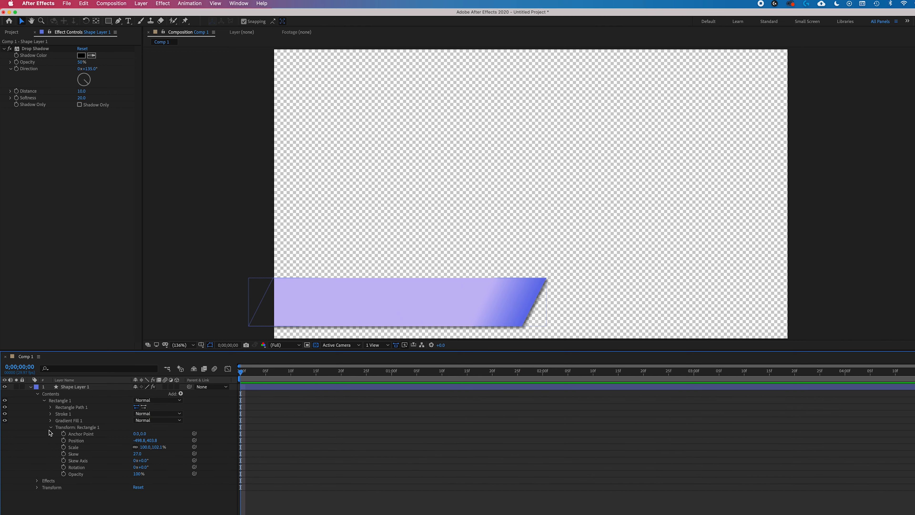
left_click(78, 427)
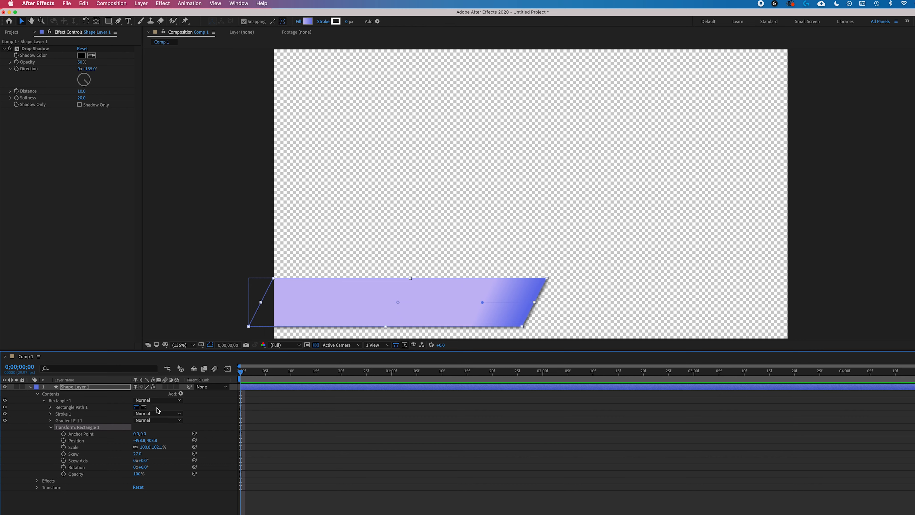
left_click(92, 55)
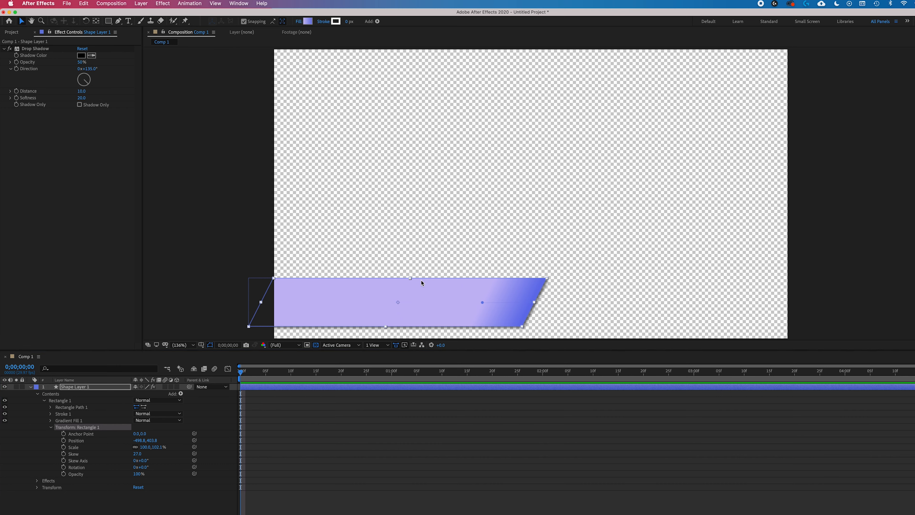
left_click_drag(498, 291, 230, 290)
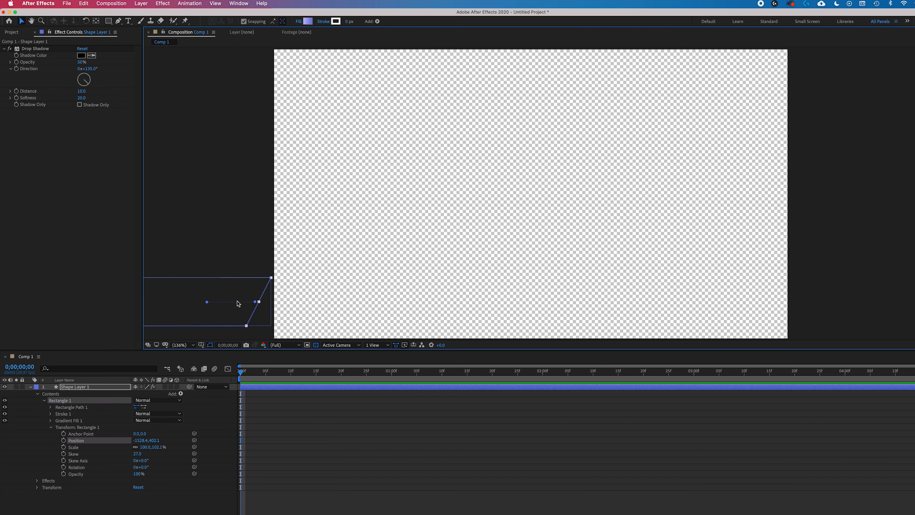
left_click_drag(240, 288, 241, 287)
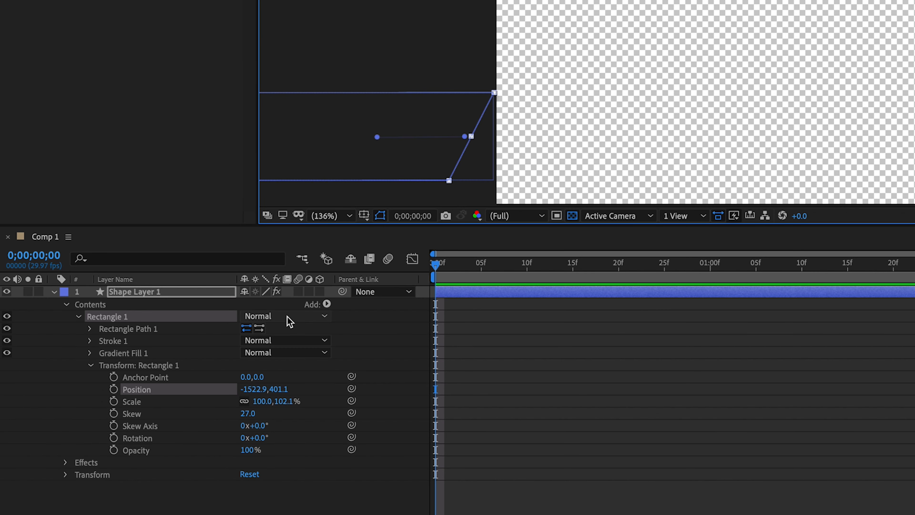
- Keyframe the rectangle's position at frame 0 and slide it into frame at 10 frames with position -501.9, 401.1
left_click(114, 389)
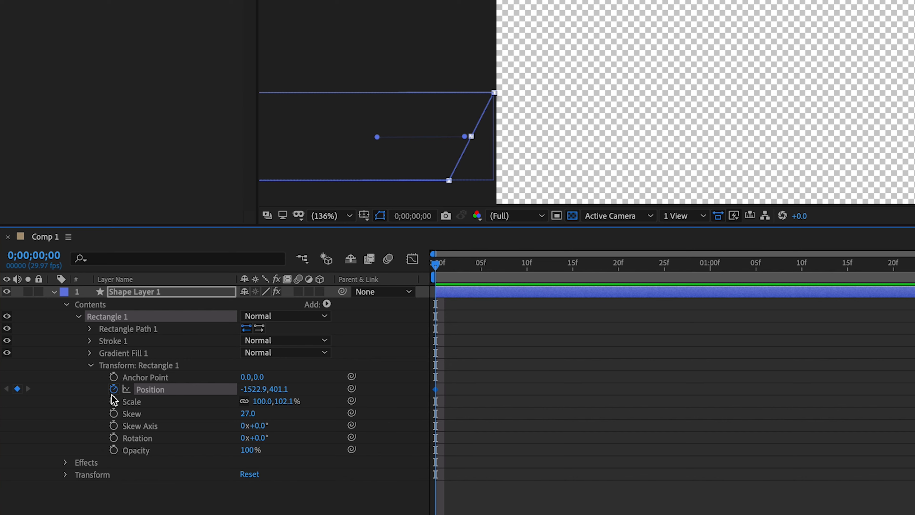
left_click_drag(436, 269, 485, 269)
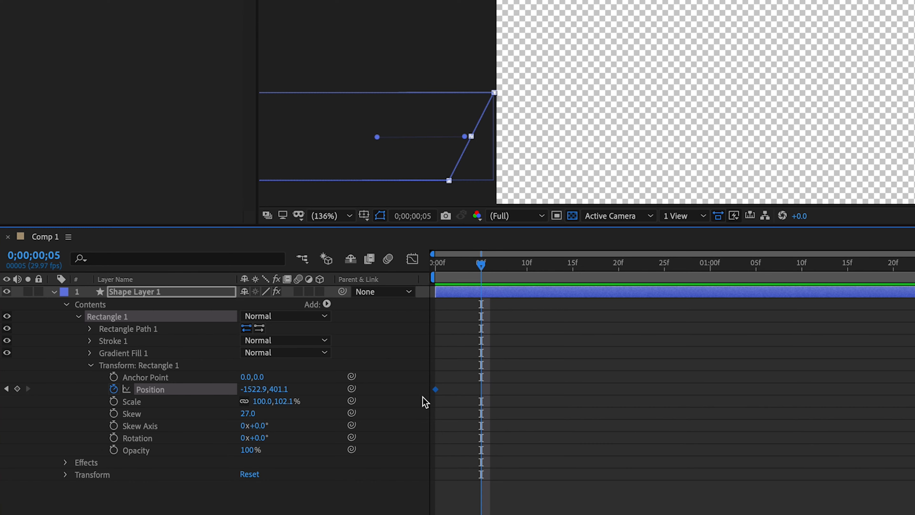
left_click_drag(494, 263, 525, 266)
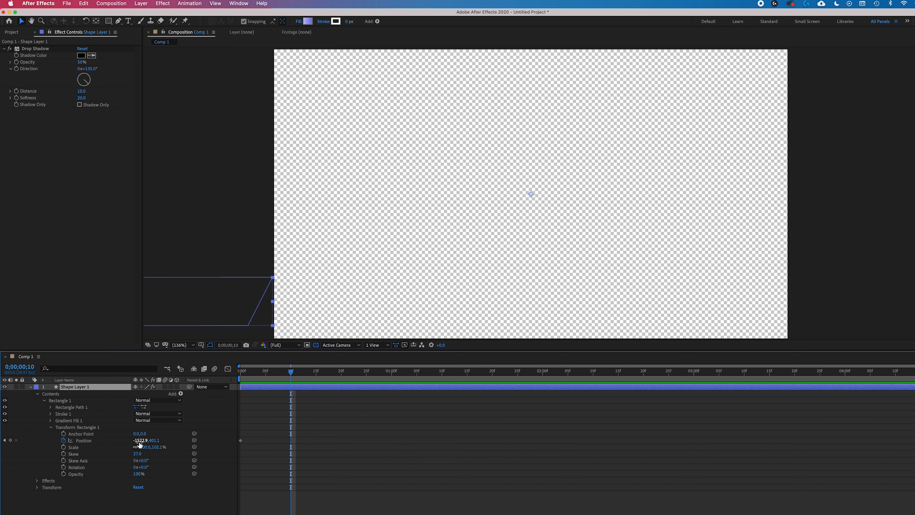
left_click_drag(140, 440, 523, 421)
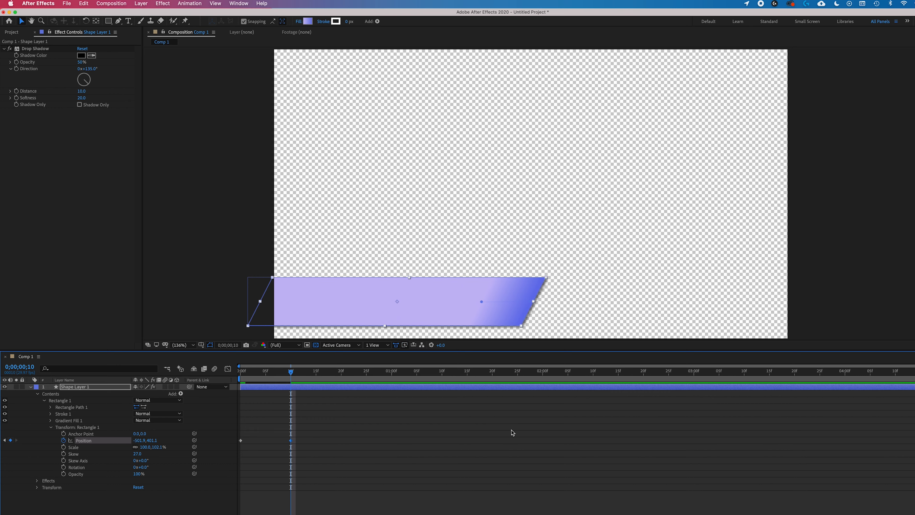
left_click(241, 244)
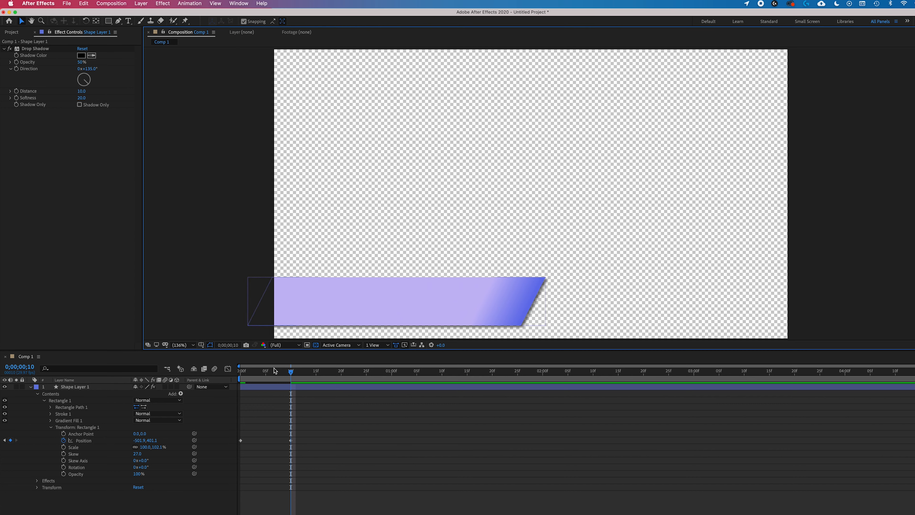
- Preview the slide-in from the start with the work area trimmed to 20 frames, and restore the full work area
left_click_drag(291, 373, 240, 373)
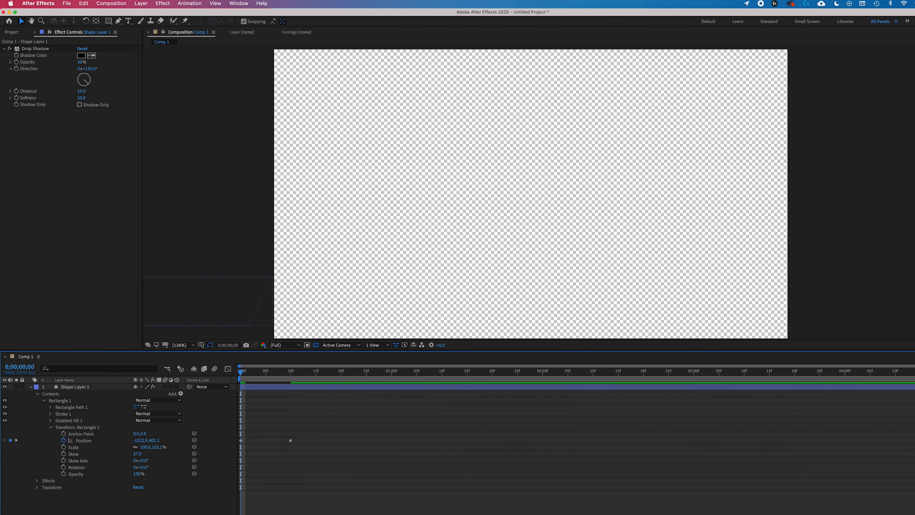
left_click_drag(911, 387, 342, 380)
key("space")
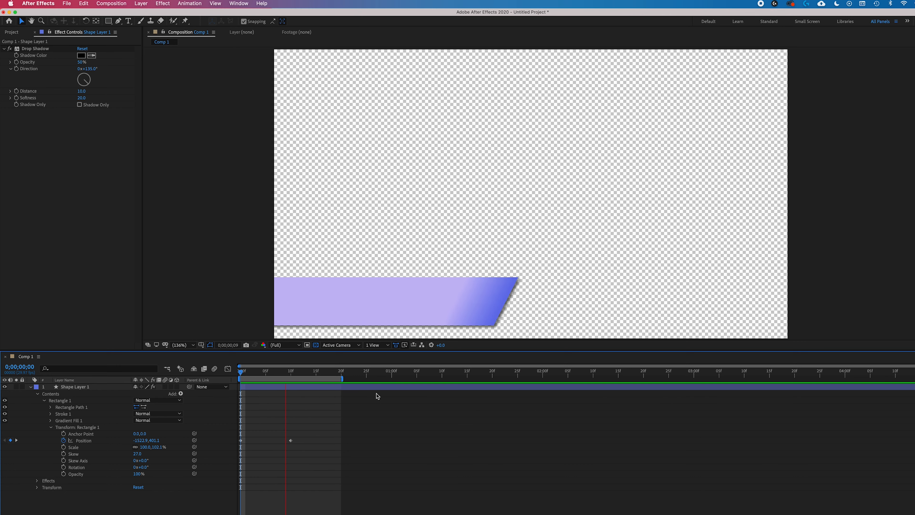
key("space")
left_click_drag(345, 390, 914, 391)
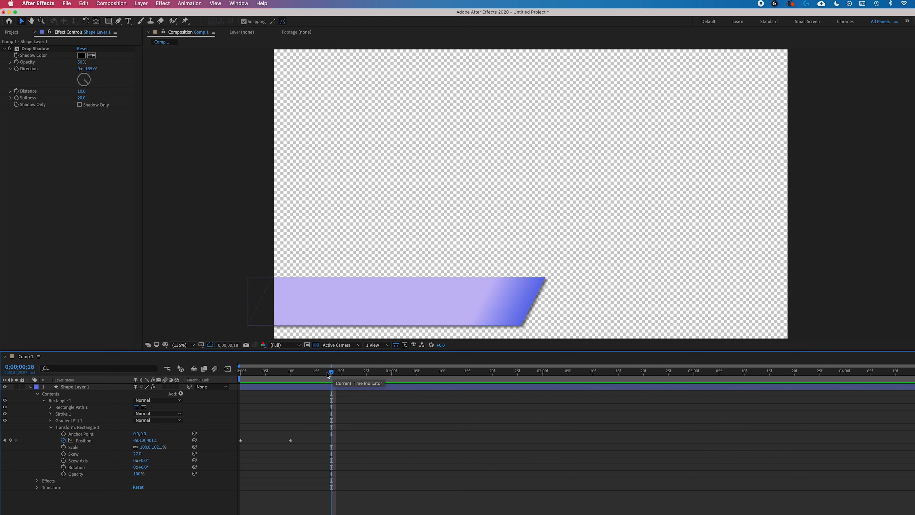
- Add a position keyframe at 20 frames with the same value so the bar holds still from frame 10
left_click_drag(336, 376, 341, 375)
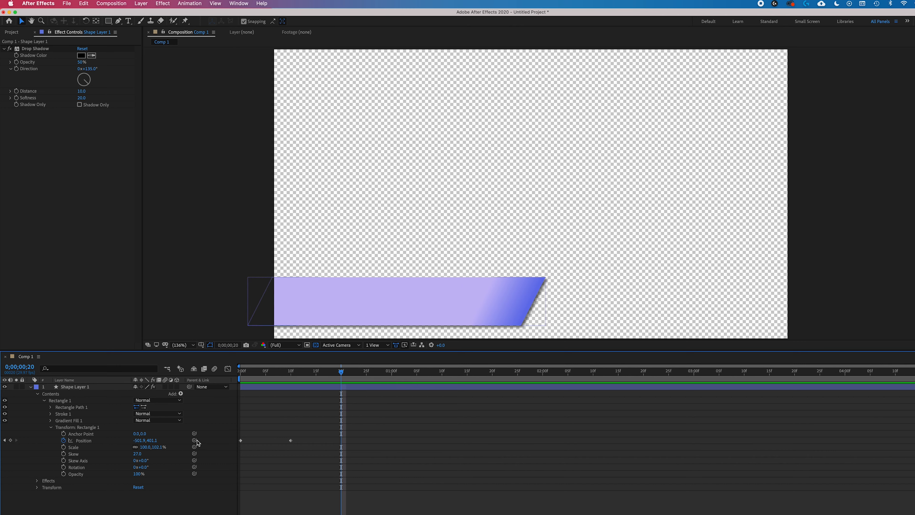
left_click(10, 441)
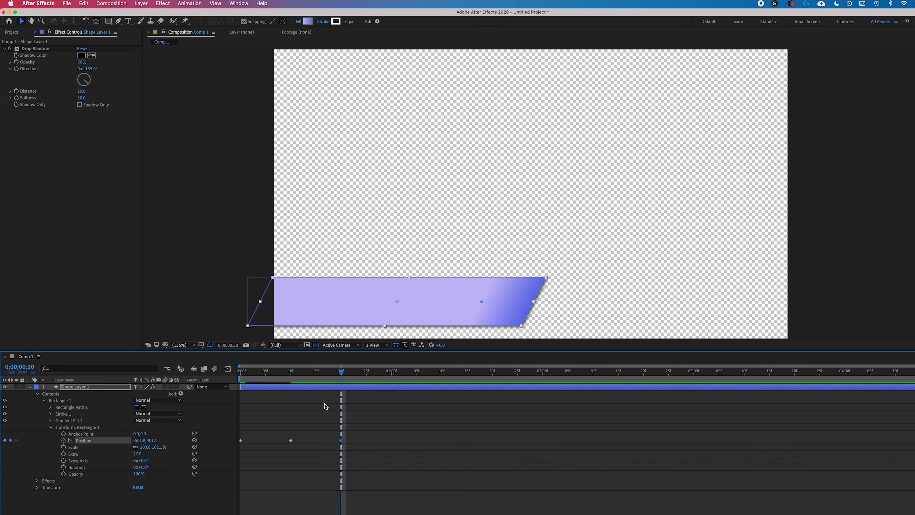
left_click(291, 374)
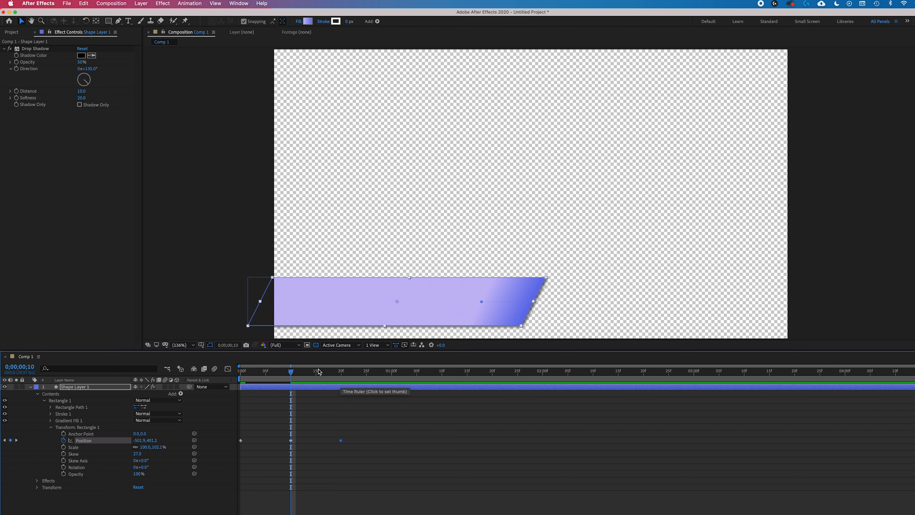
left_click(296, 375)
left_click(291, 374)
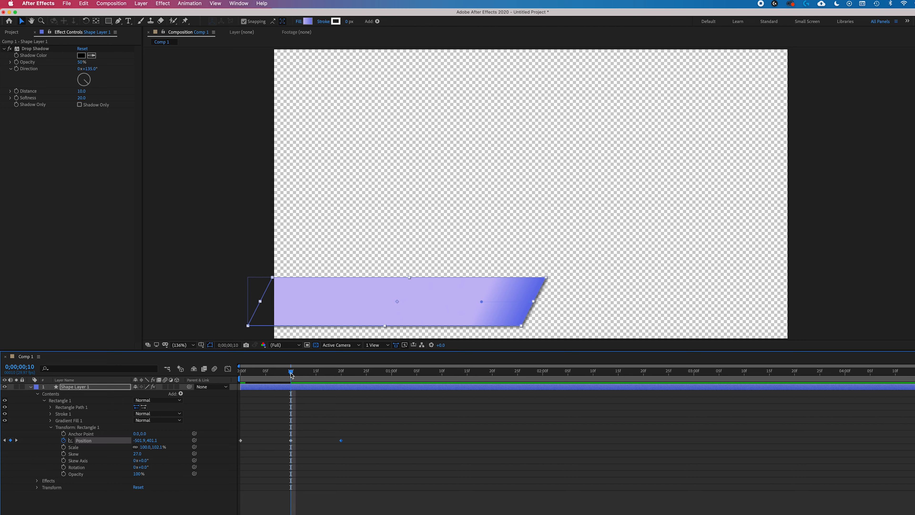
- Slide the rectangle back out of the frame at 1 second by keyframing its position at -1516.9, 401.1
left_click_drag(291, 374, 342, 376)
left_click_drag(345, 377, 391, 376)
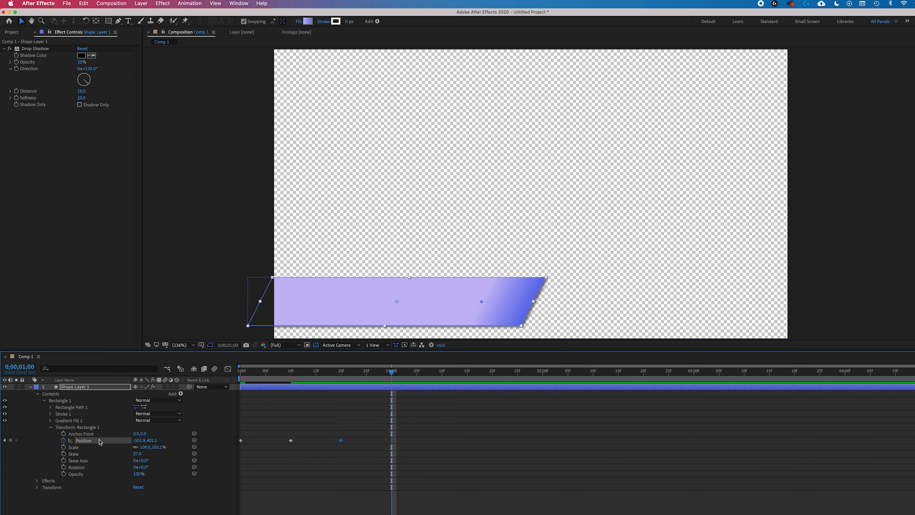
left_click_drag(141, 441, 1, 445)
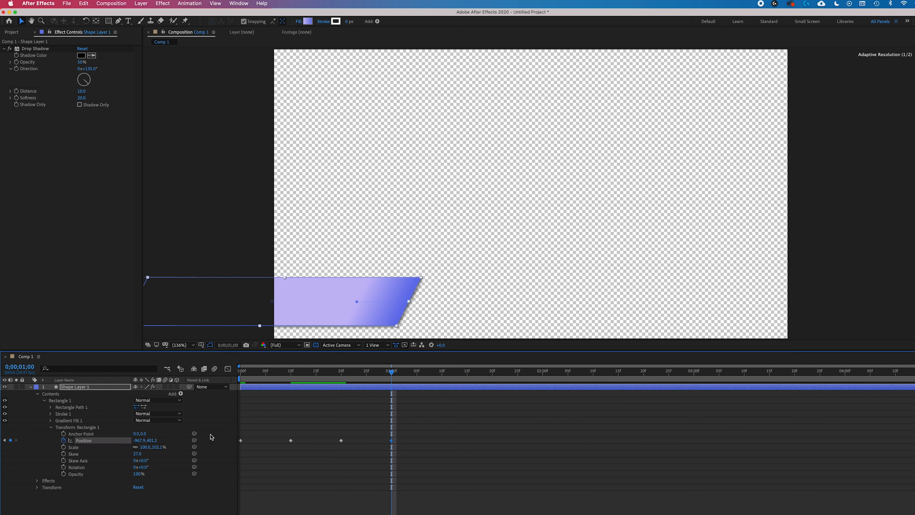
left_click_drag(141, 440, 56, 440)
left_click_drag(131, 440, 102, 439)
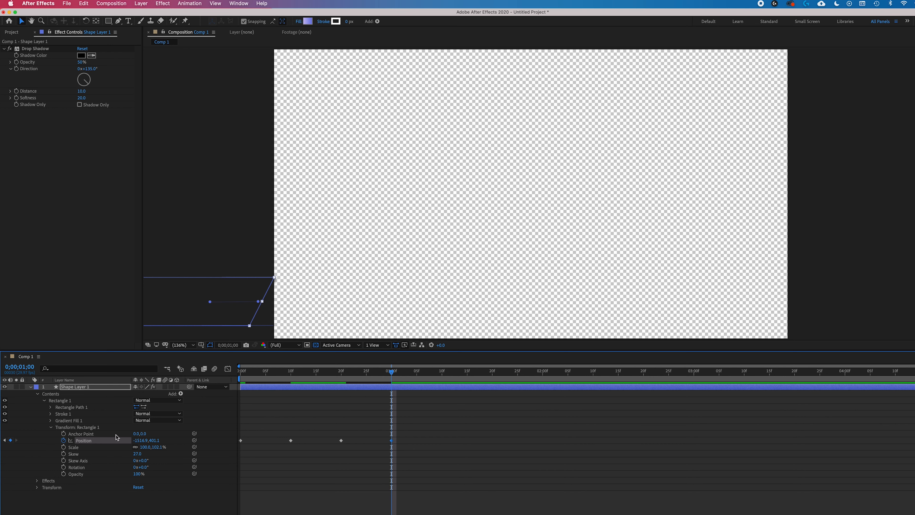
- Shift all position keyframes together slightly to the left, bringing the one at 1 second to -1530.9, 401.1
left_click(132, 440)
mouse_move(132, 440)
left_mouse_down()
mouse_move(62, 446)
mouse_move(136, 441)
left_mouse_up()
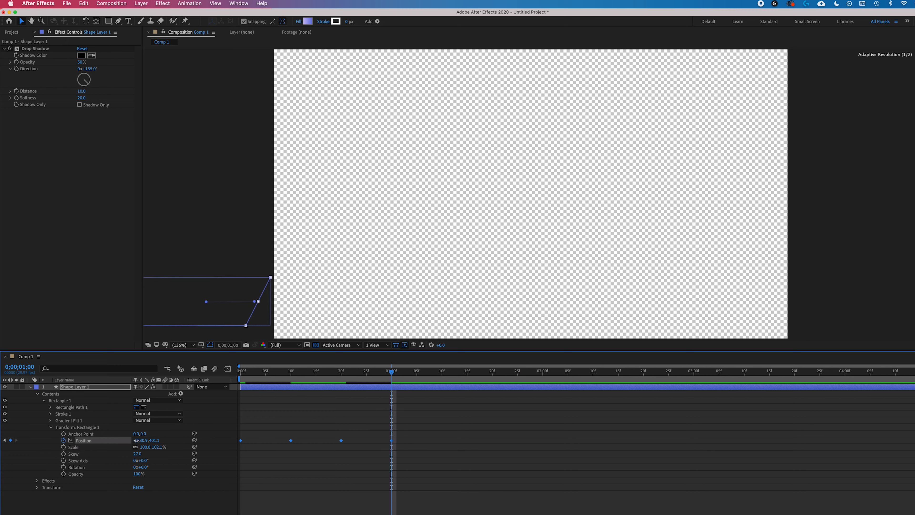
left_click(364, 423)
- Preview the full slide-in and slide-out with the work area ending just past 1 second, and restore the full work area
left_click_drag(305, 374, 190, 376)
left_click_drag(914, 379, 411, 395)
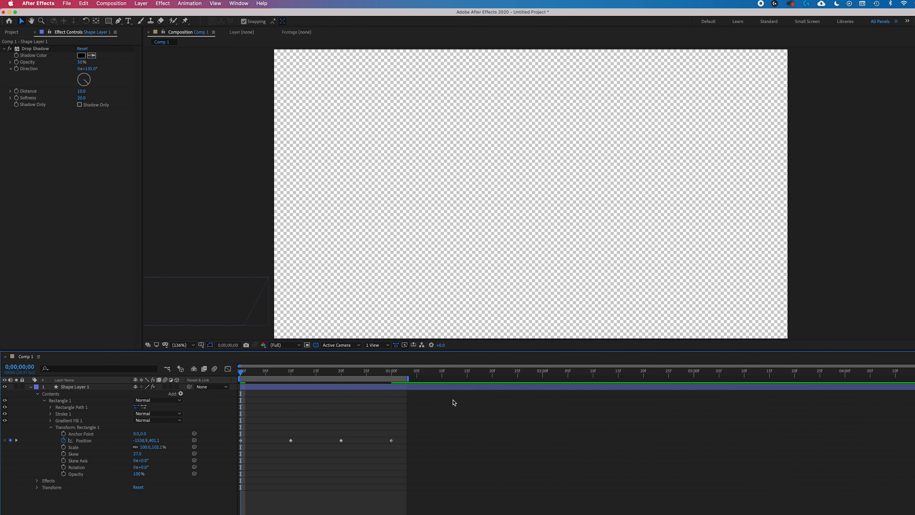
key("space")
key("space")
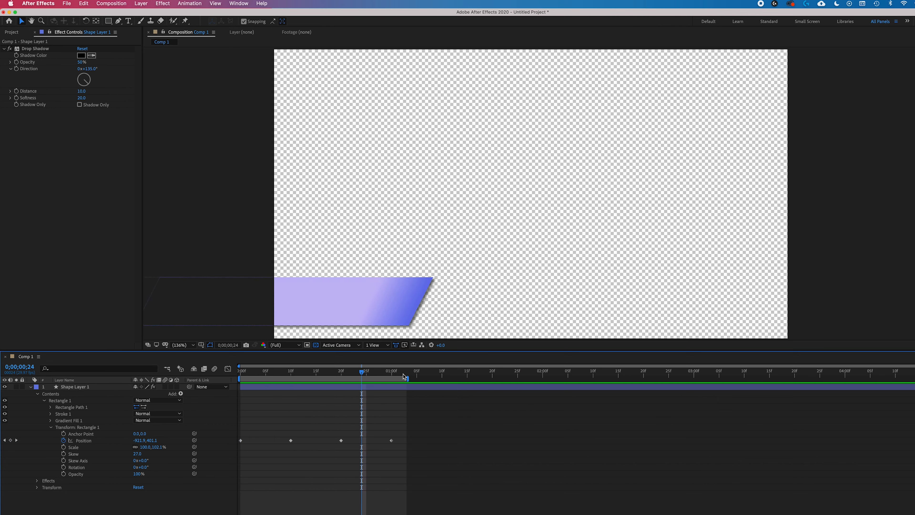
left_click_drag(409, 379, 913, 378)
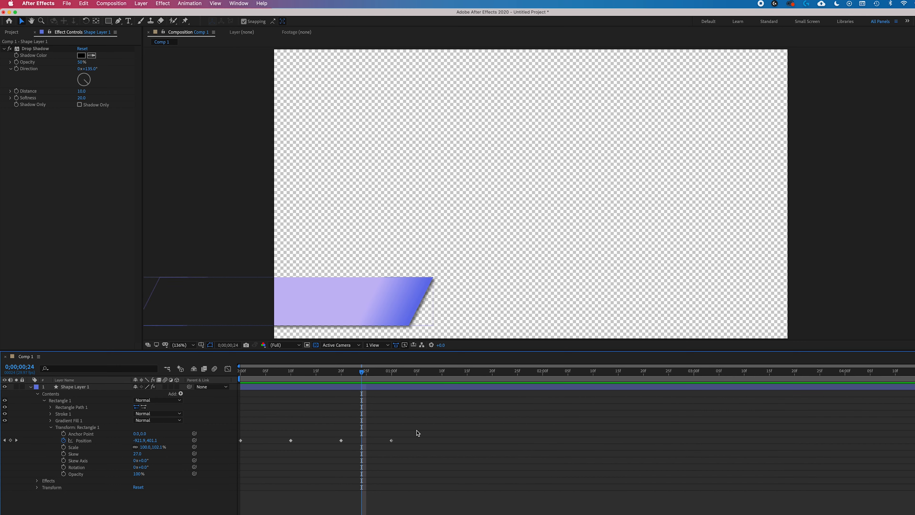
- Stretch all four position keyframes proportionally so they fall at 0, 1, 2 and 3 seconds
left_click_drag(425, 428, 235, 448)
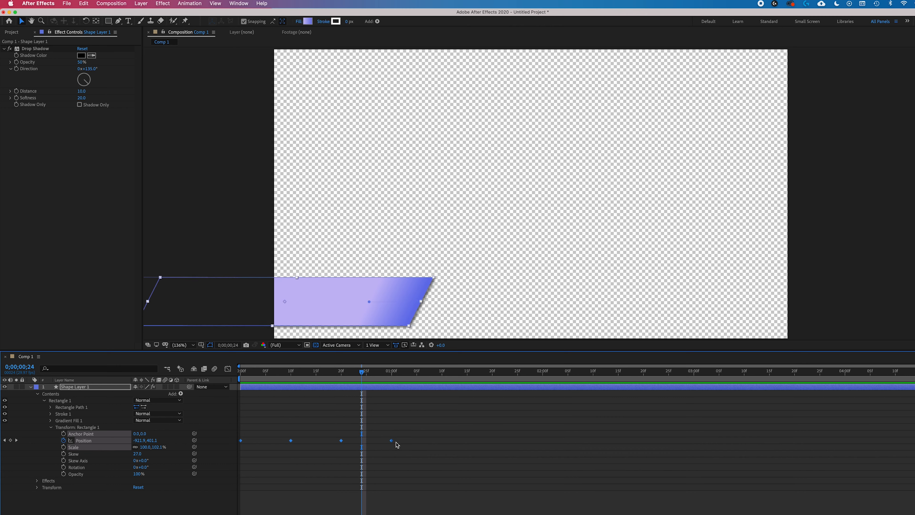
left_click_drag(404, 443, 538, 444)
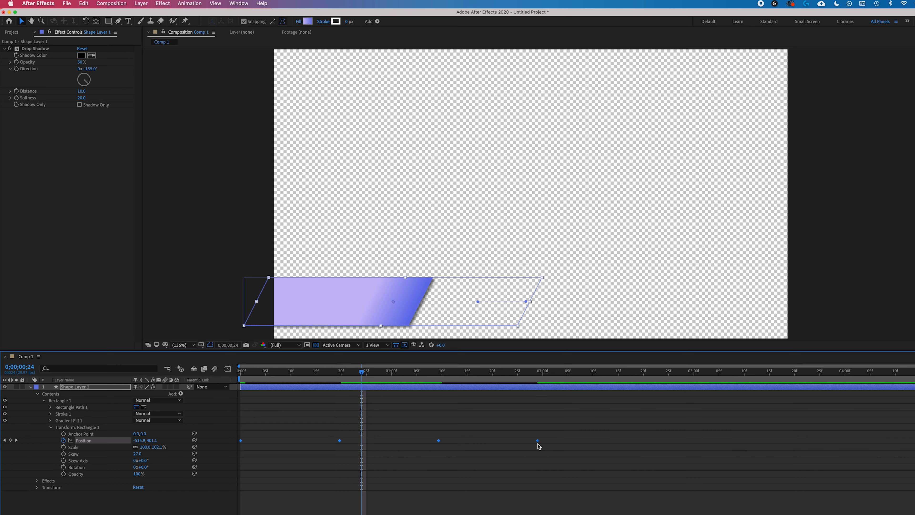
left_click_drag(538, 446, 695, 442)
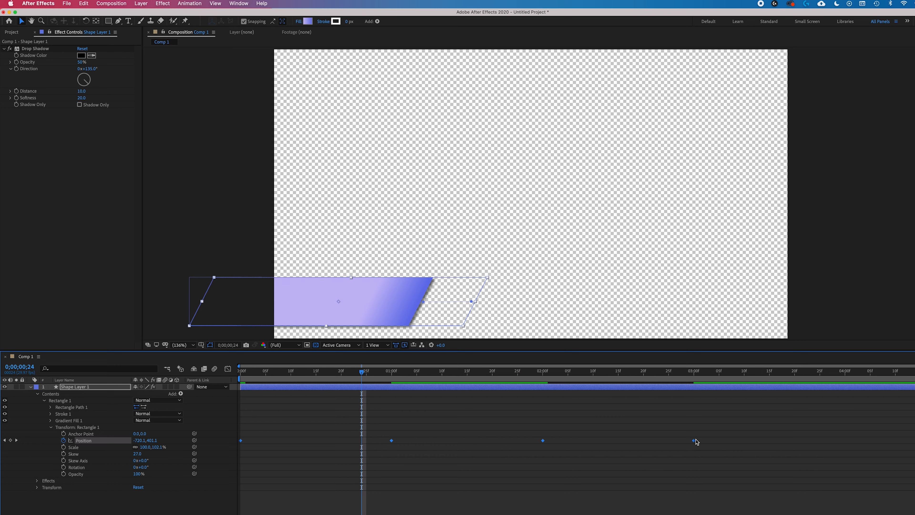
left_click(571, 476)
- Trim the work area to end just past 3 seconds and preview the stretched animation from the start
left_click_drag(244, 371, 228, 373)
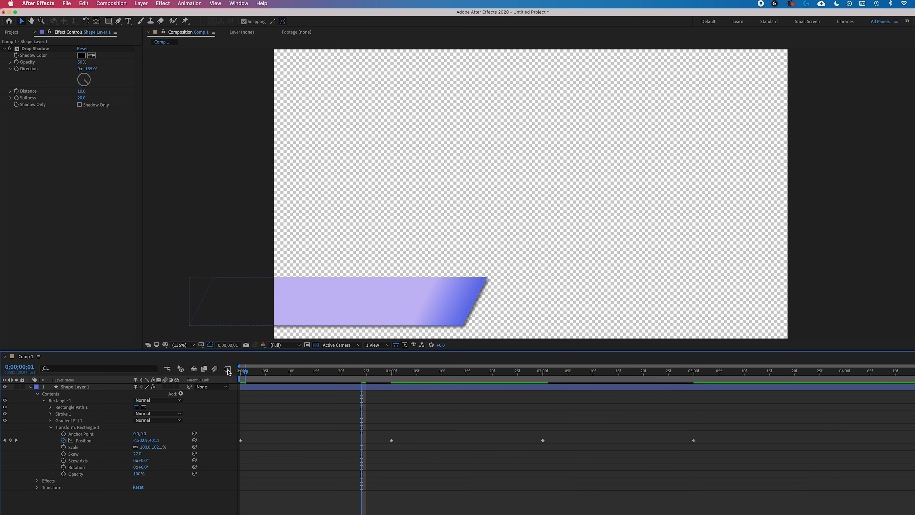
left_click_drag(914, 386, 707, 383)
key("space")
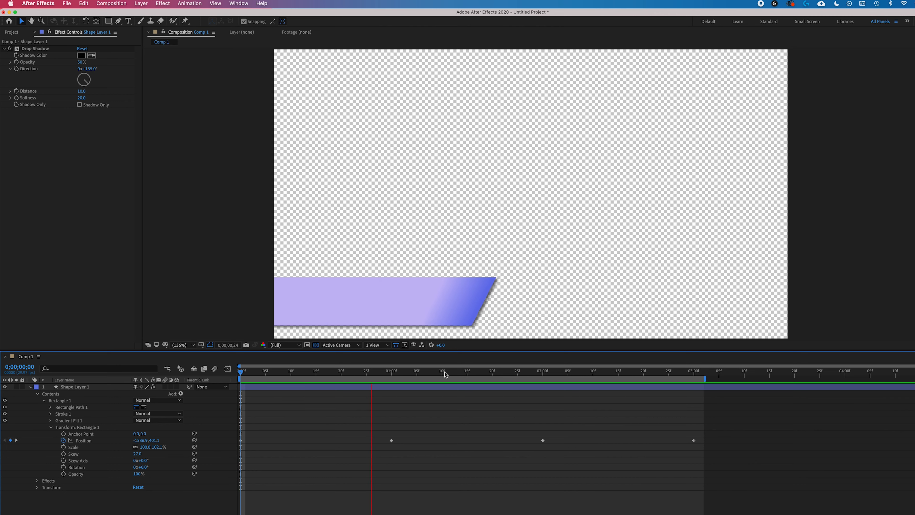
key("space")
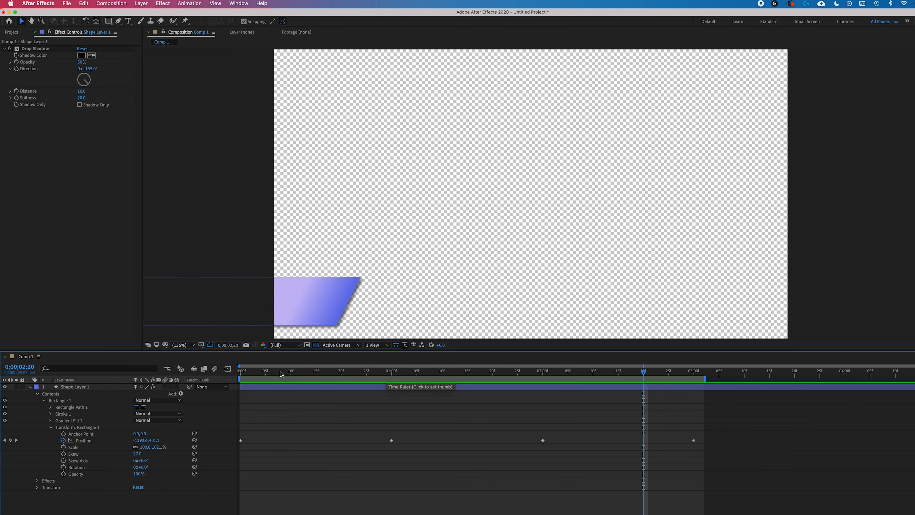
- Move the second position keyframe to 15 frames and the third to 2 seconds 20 frames, and preview from the start
left_click_drag(255, 377, 394, 377)
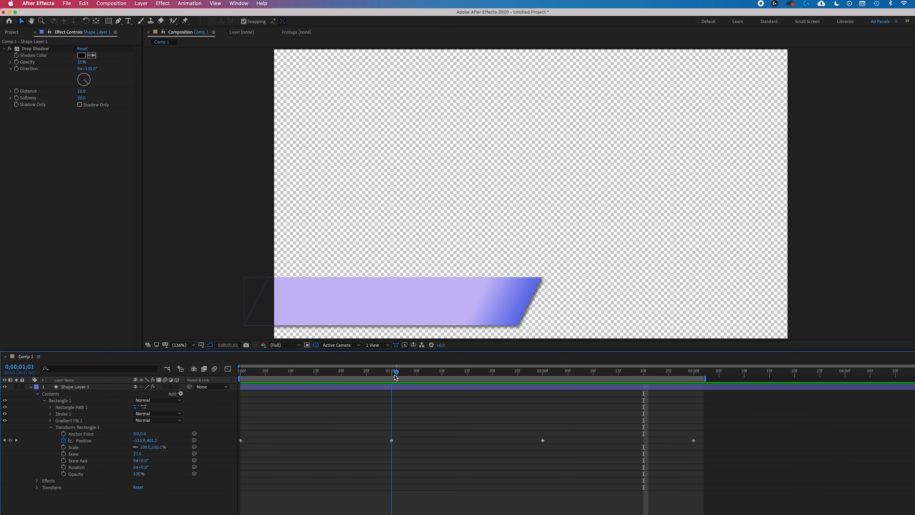
left_click(392, 440)
left_click_drag(392, 442, 316, 442)
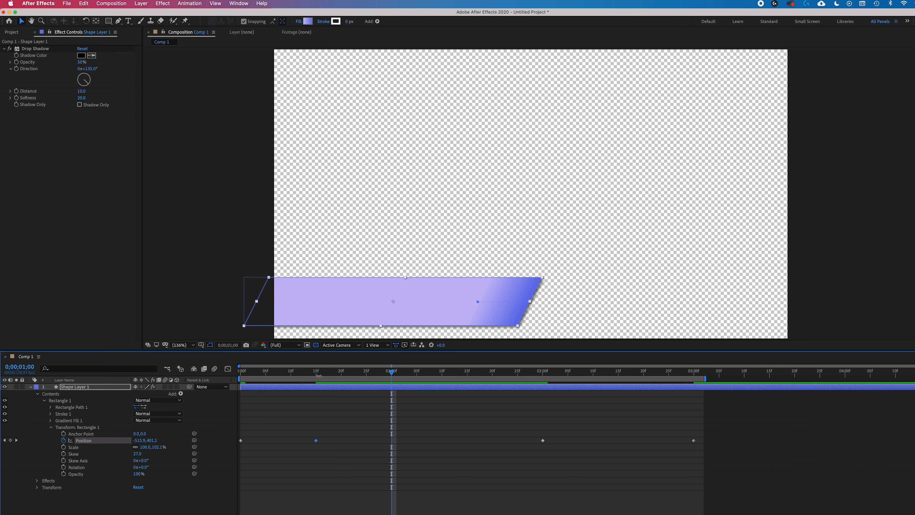
left_click(543, 441)
left_click_drag(546, 444, 651, 454)
key("Home")
key("space")
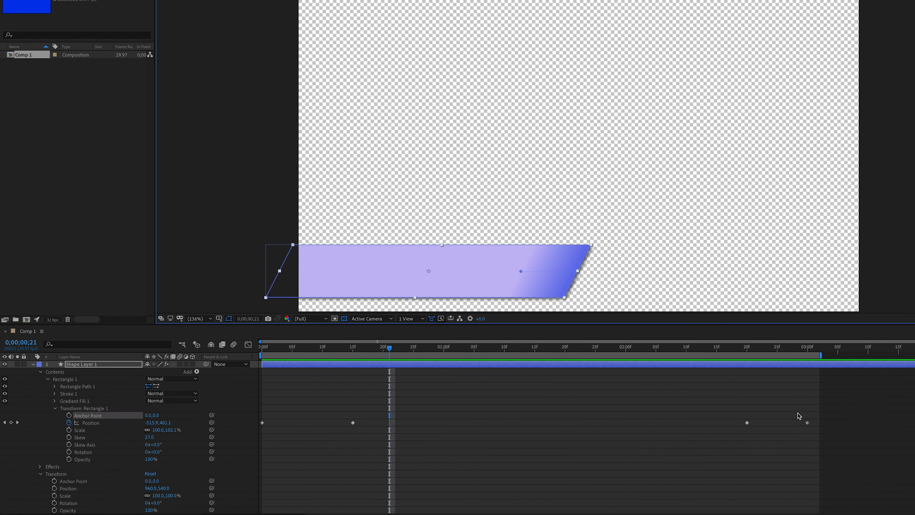
- Apply Easy Ease to the first two position keyframes, at 0 and 15 frames
left_click_drag(269, 352, 352, 350)
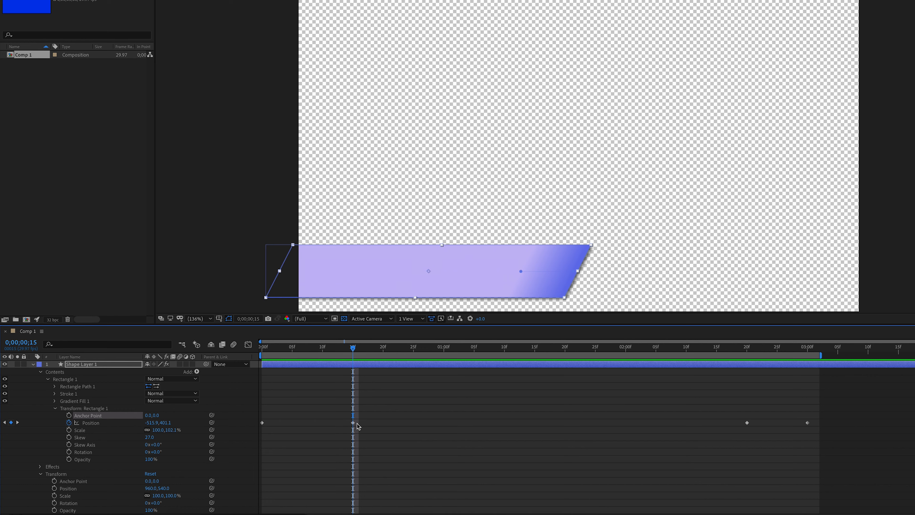
left_click(105, 425)
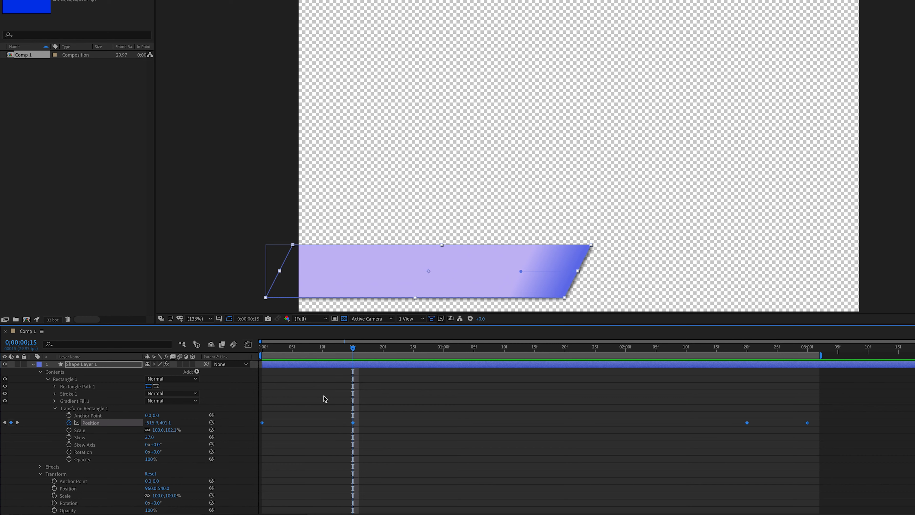
left_click(299, 457)
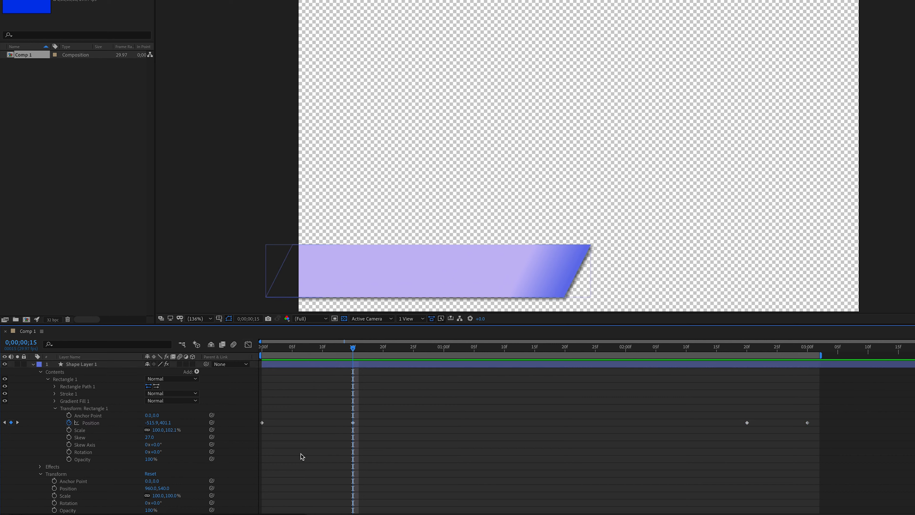
left_click_drag(359, 421, 260, 425)
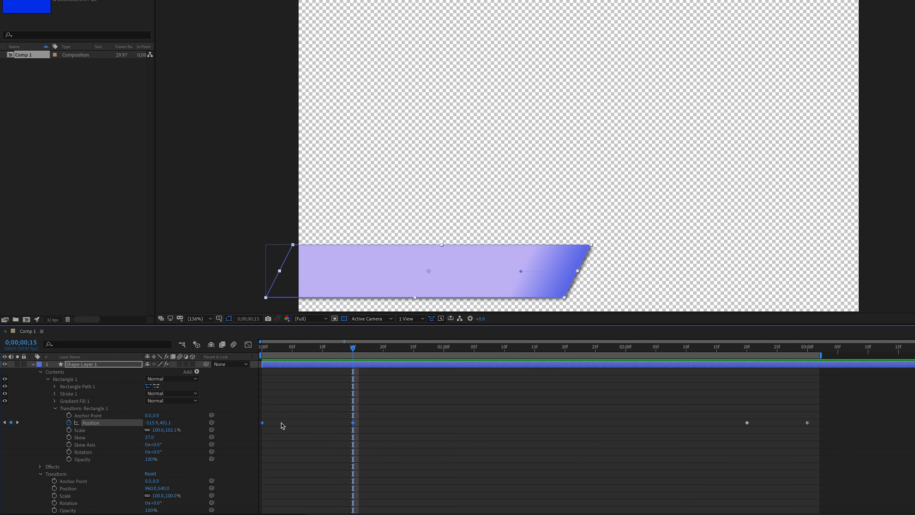
right_click(354, 425)
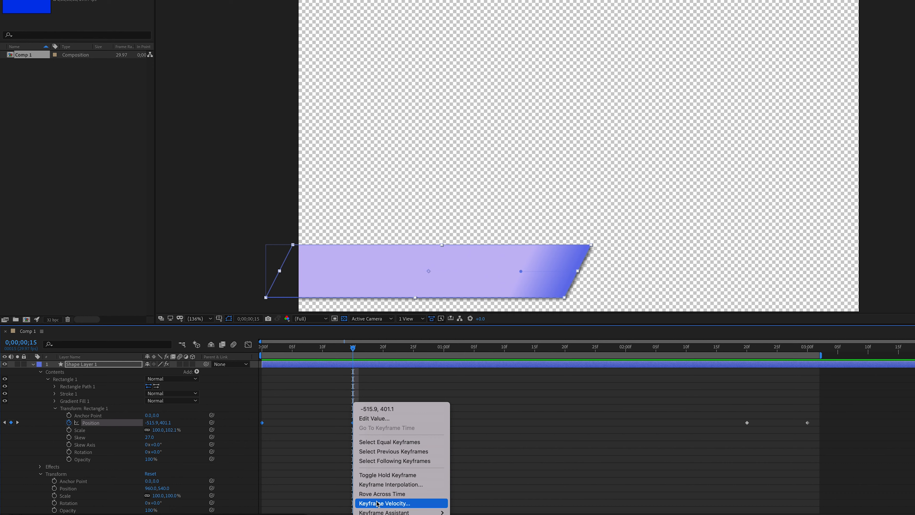
mouse_move(377, 512)
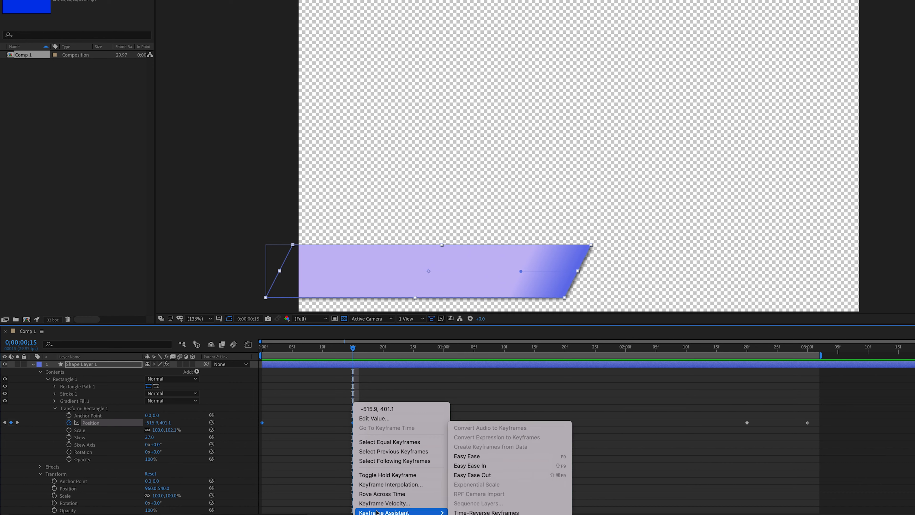
left_click(481, 459)
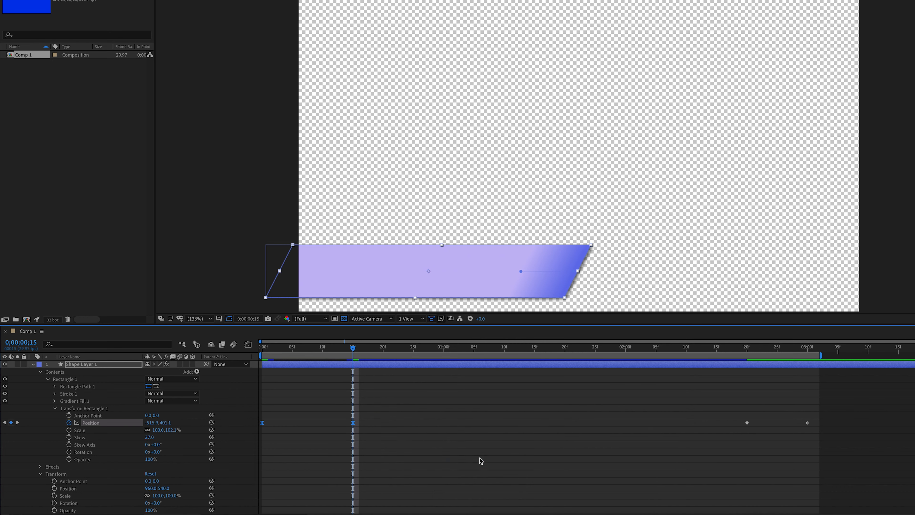
- Select all four rectangle position keyframes and display their speed graph in the Graph Editor
left_click(460, 432)
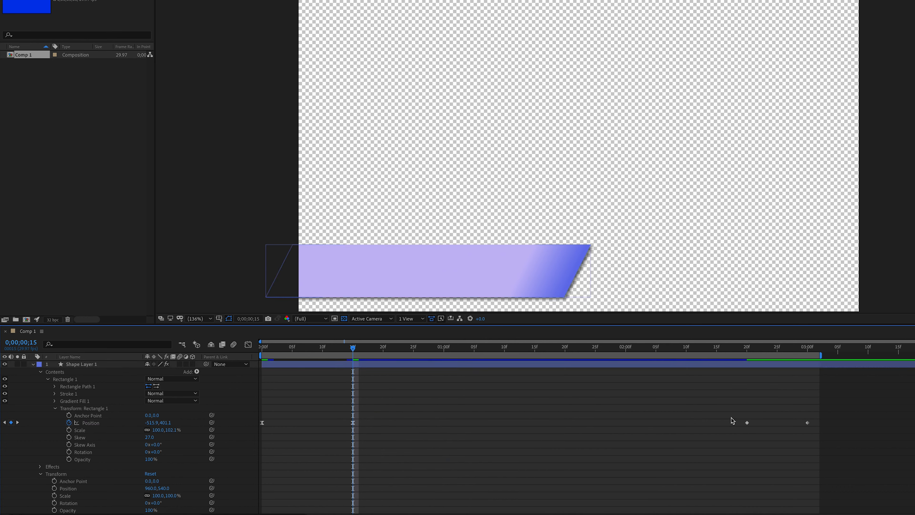
left_click_drag(815, 423, 256, 420)
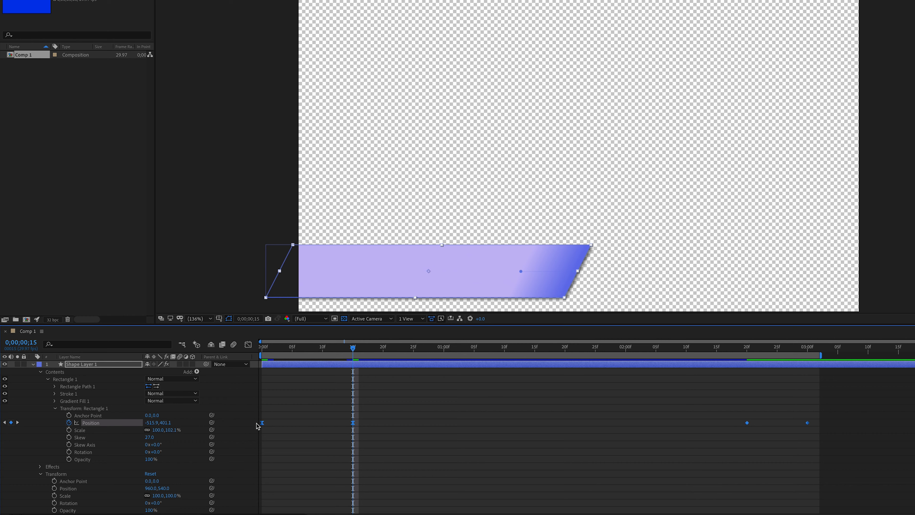
left_click(247, 345)
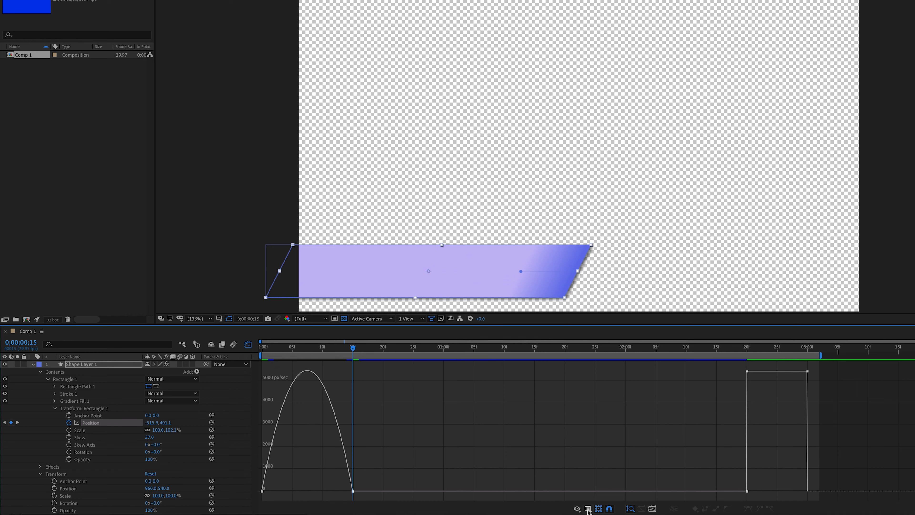
left_click(588, 509)
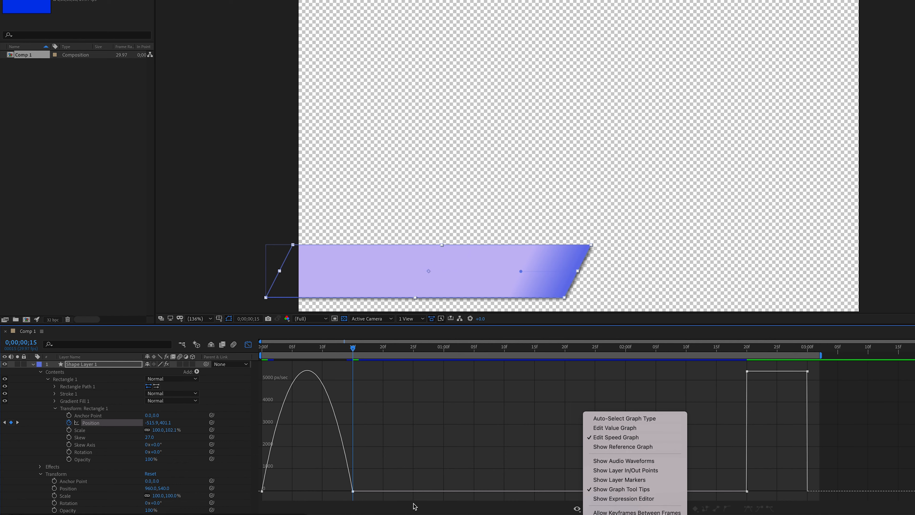
left_click(403, 510)
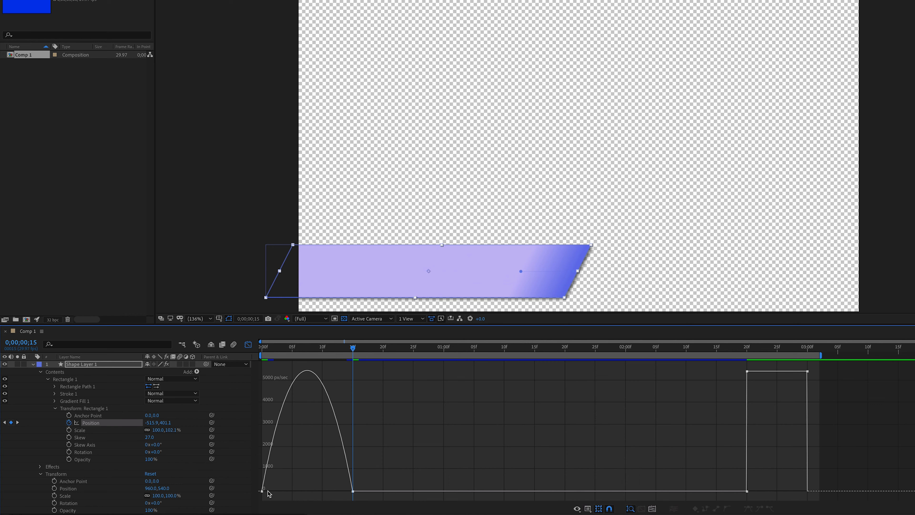
- Scrub through the slide-in and slide-out sections to compare the bar's motion with its speed graph
mouse_move(769, 372)
left_click(286, 348)
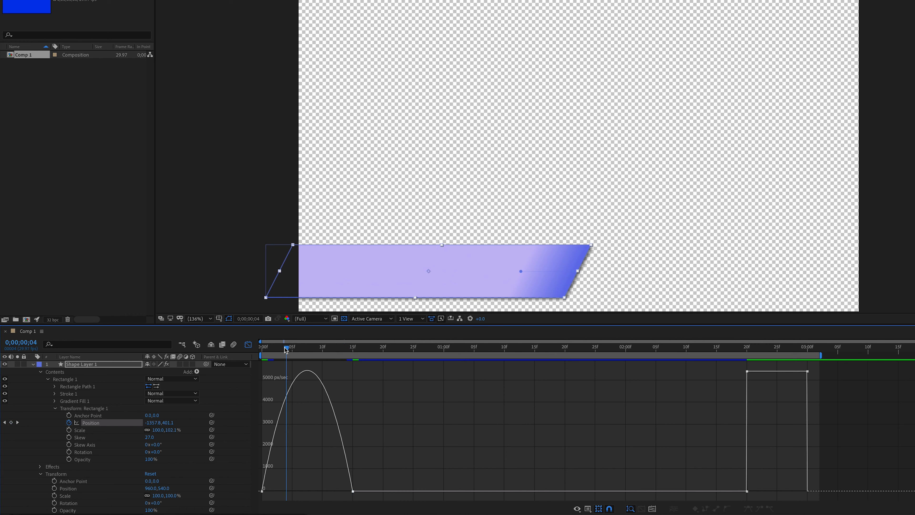
left_click_drag(286, 349, 262, 350)
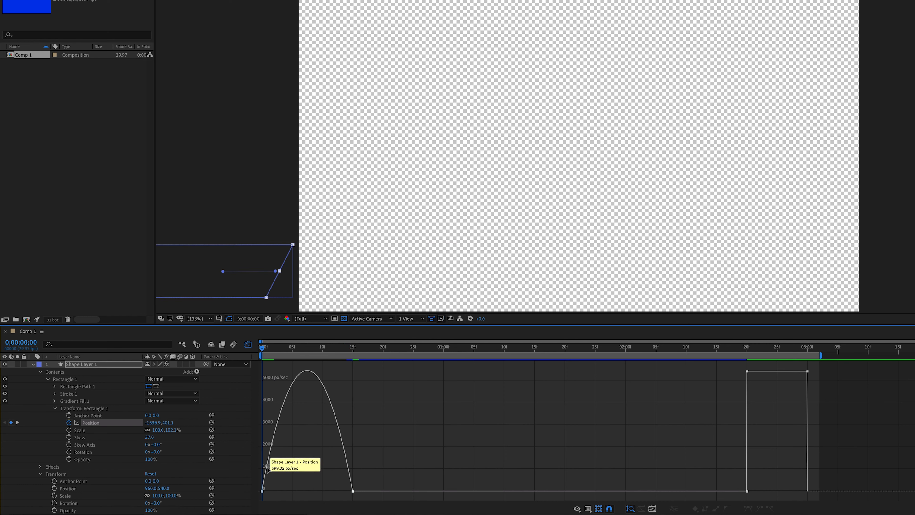
left_click_drag(265, 352, 268, 350)
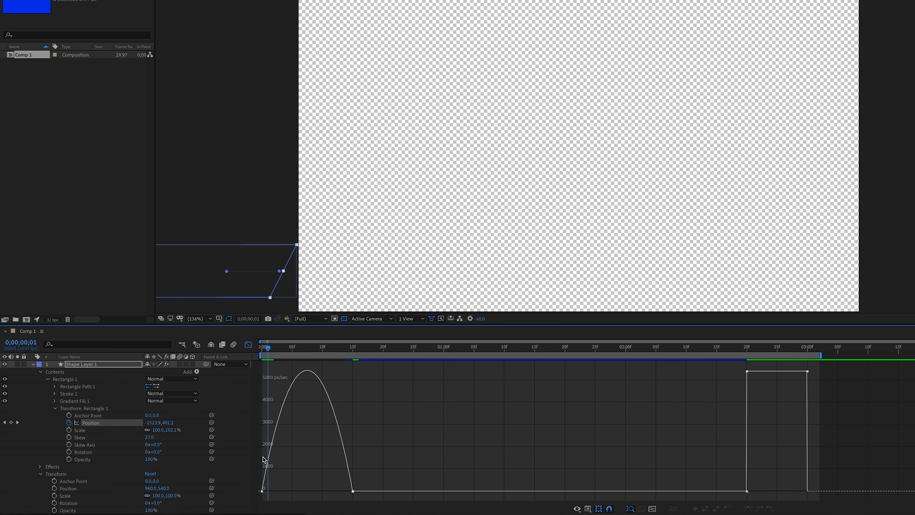
mouse_move(267, 475)
left_click_drag(269, 348, 280, 348)
mouse_move(281, 417)
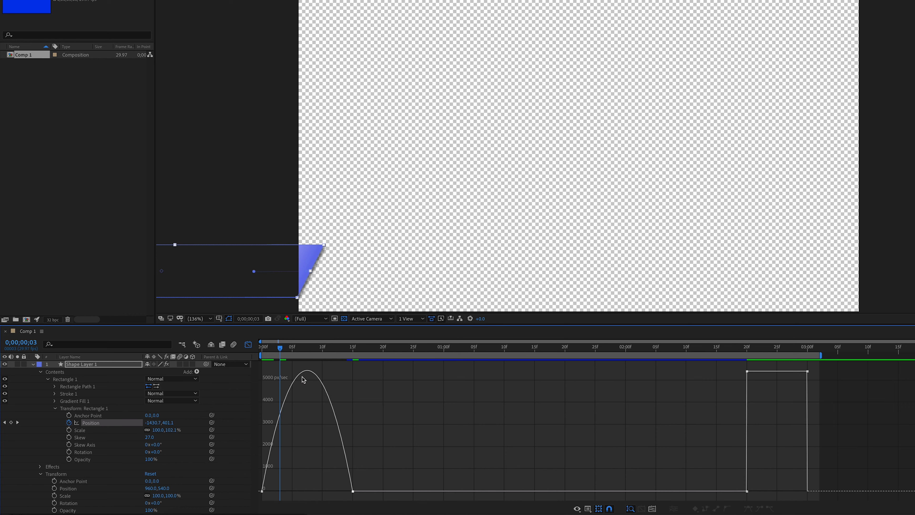
left_click_drag(280, 348, 353, 357)
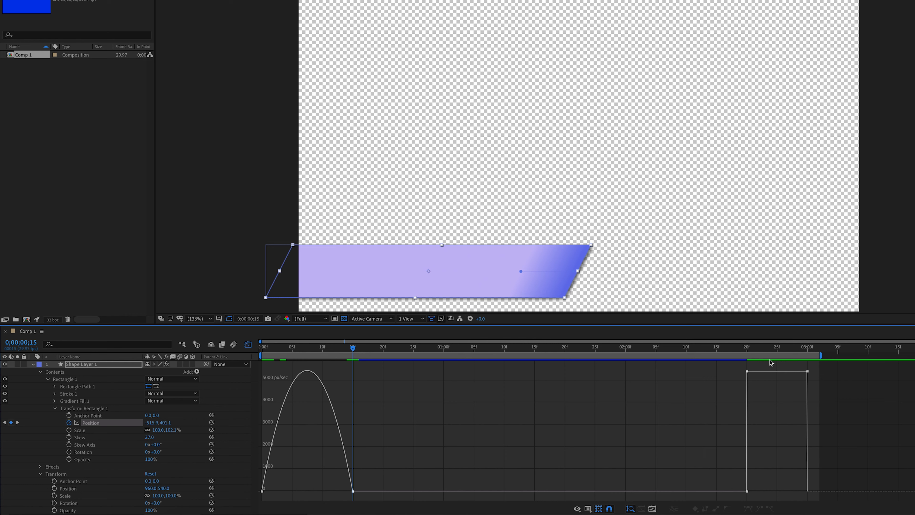
left_click_drag(740, 346, 748, 347)
left_click_drag(756, 349, 778, 349)
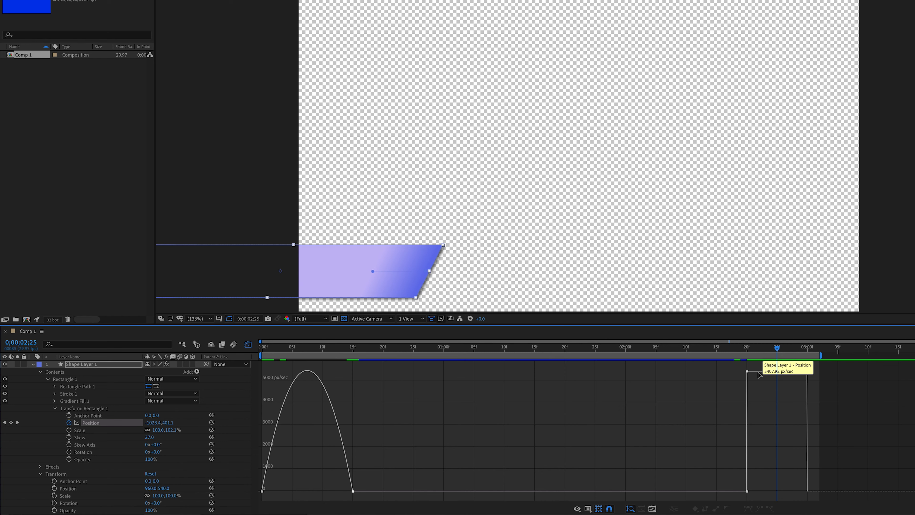
mouse_move(753, 372)
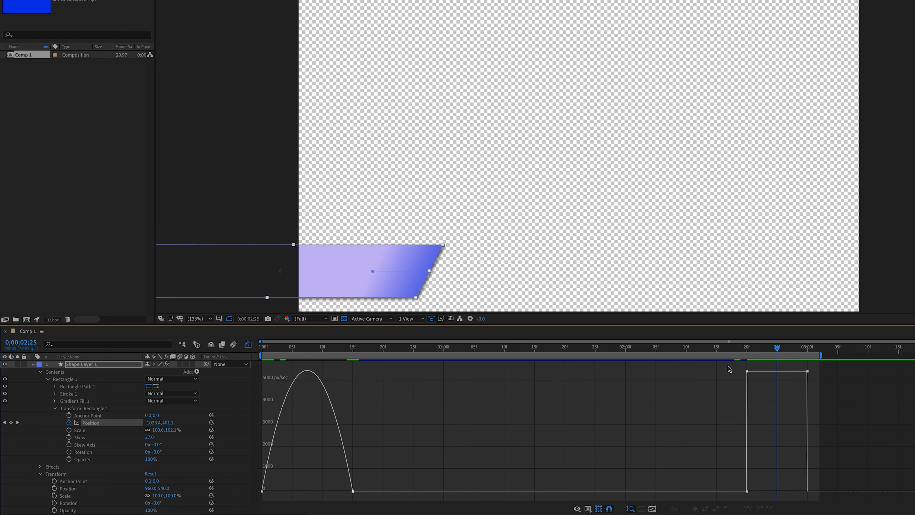
double_click(809, 374)
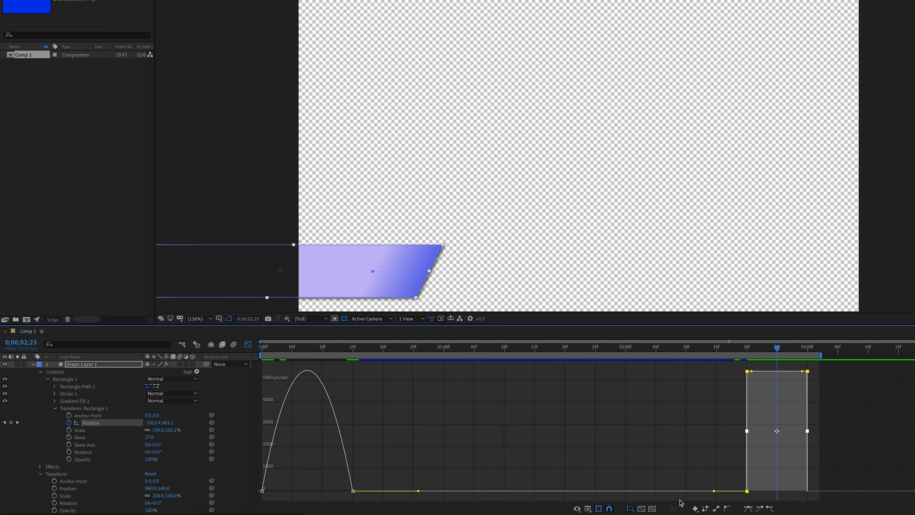
left_click(396, 449)
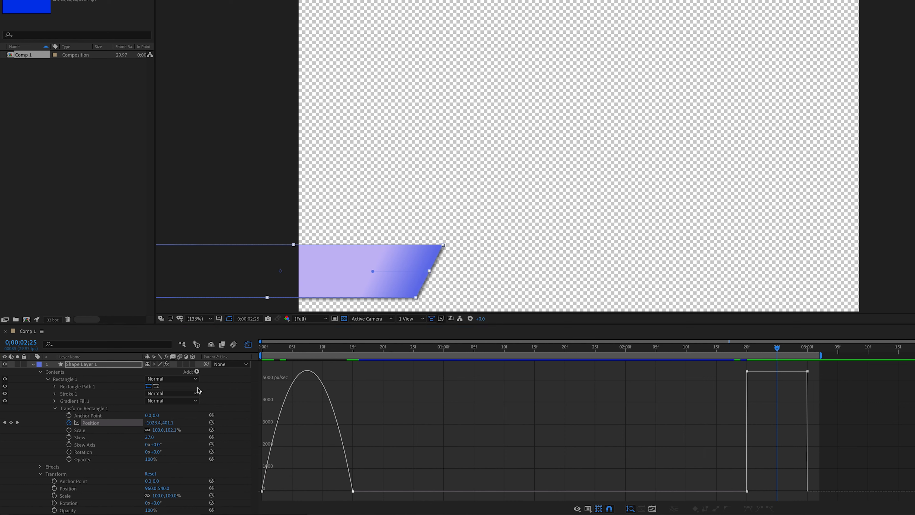
- Reshape the slide-in speed curve to build slowly and peak sharply just before 15 frames, and preview from the start
mouse_move(262, 491)
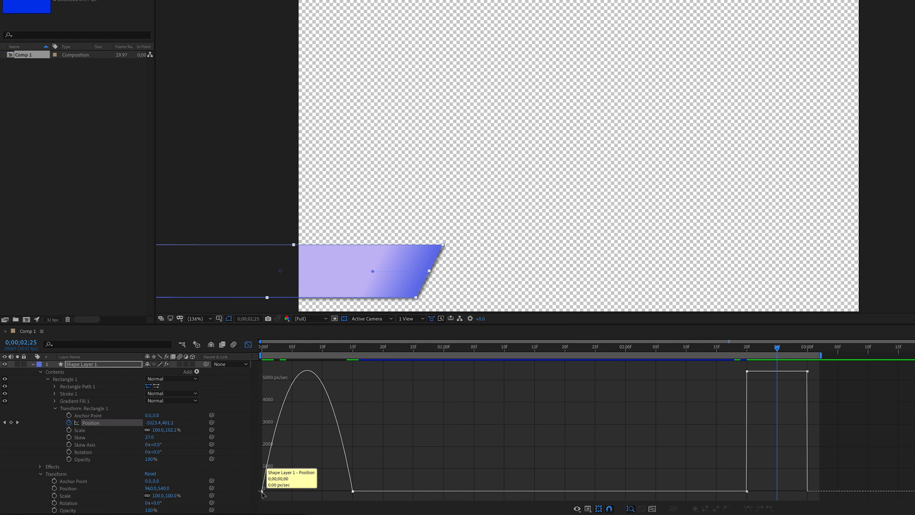
left_click(262, 491)
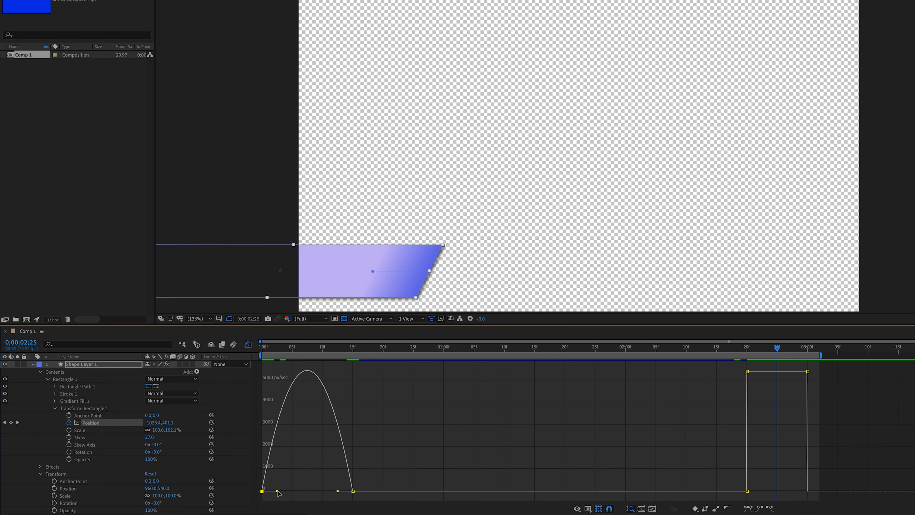
left_click_drag(277, 491, 327, 493)
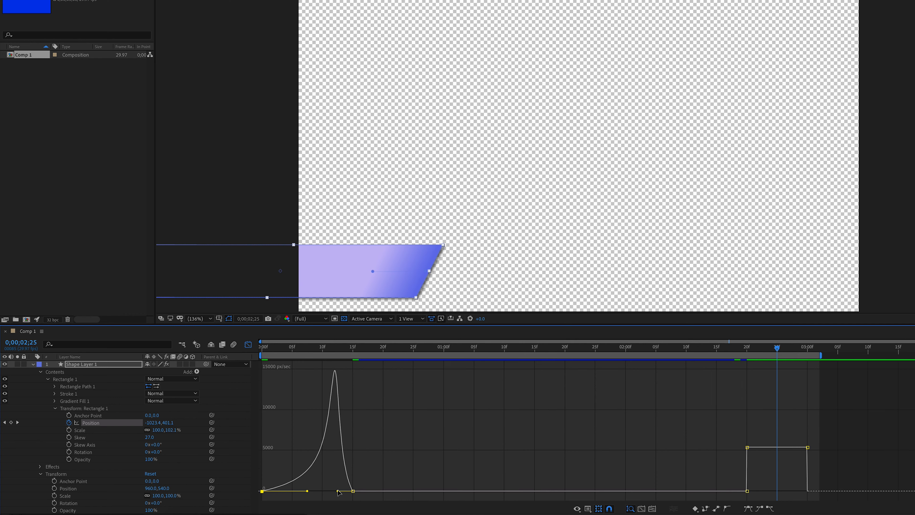
left_click_drag(339, 493, 352, 494)
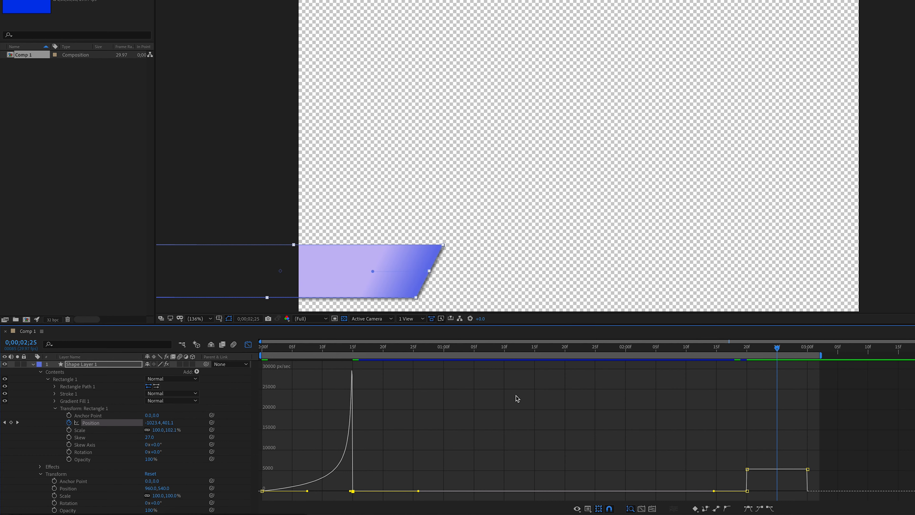
left_click_drag(276, 345, 239, 346)
key("space")
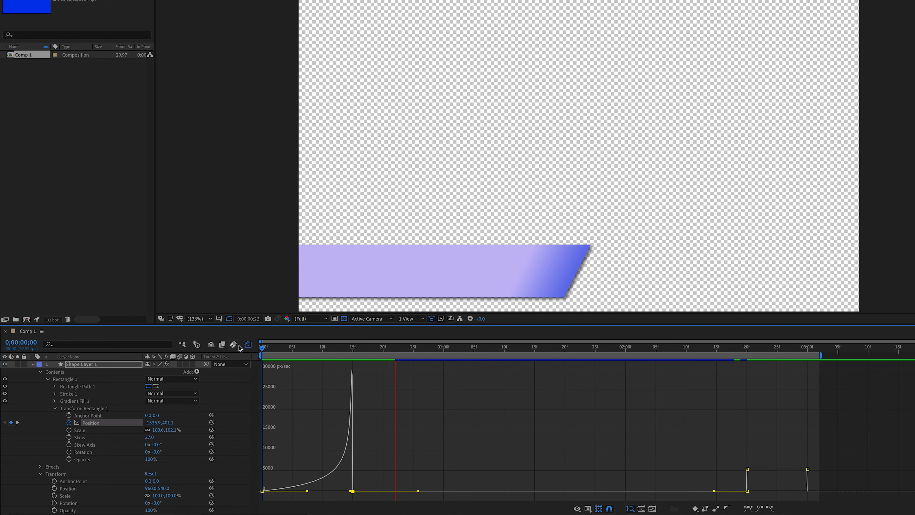
key("space")
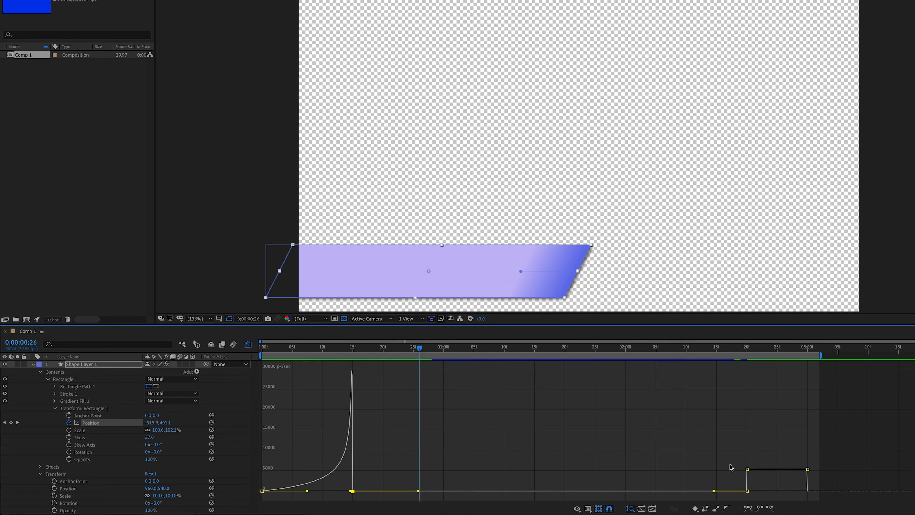
- Apply Easy Ease to the last two position keyframes, at 2 seconds 20 frames and 3 seconds, and preview the animation
left_click_drag(730, 458, 818, 497)
right_click(788, 482)
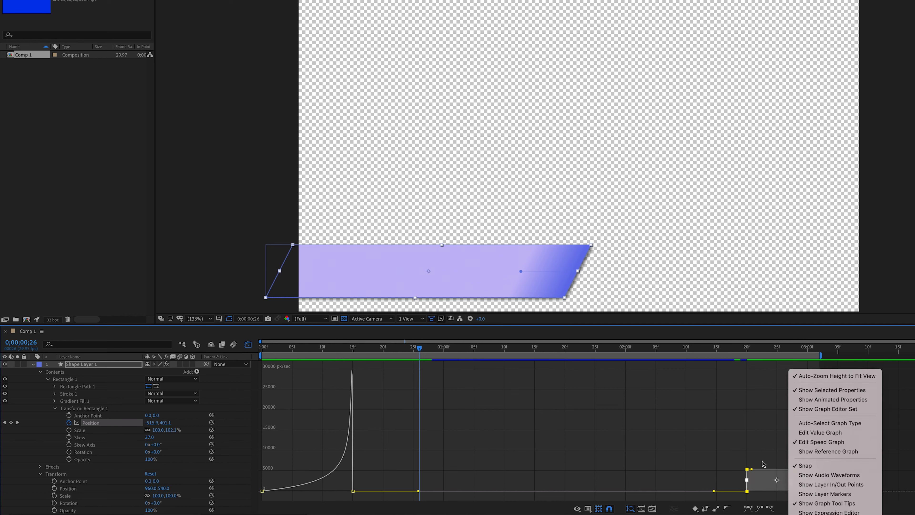
left_click(748, 445)
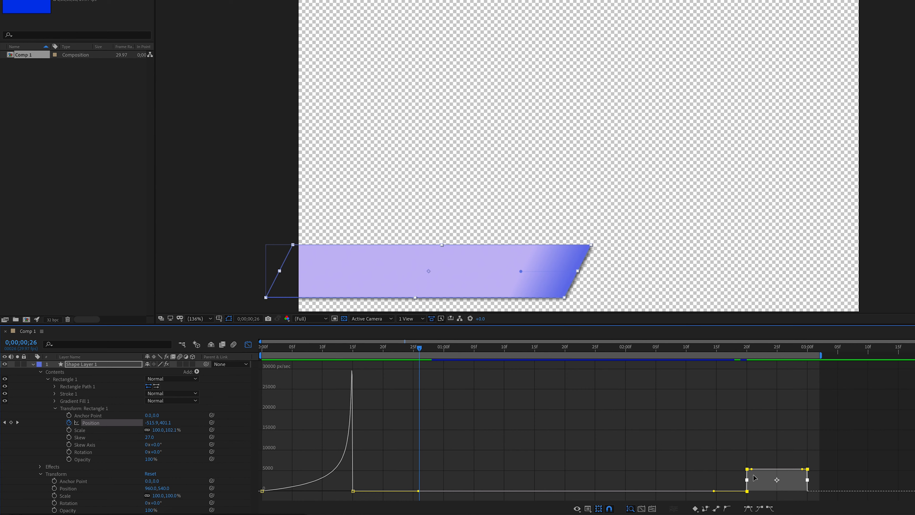
left_click(749, 509)
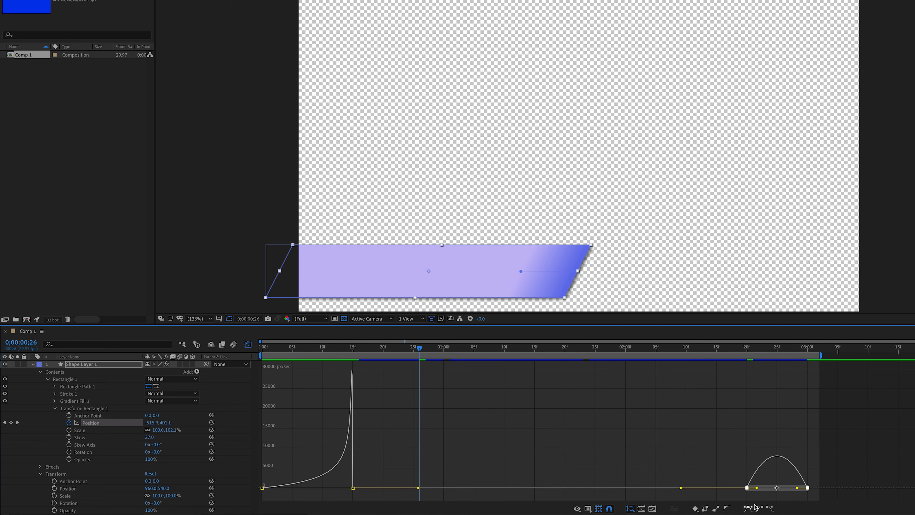
left_click(735, 348)
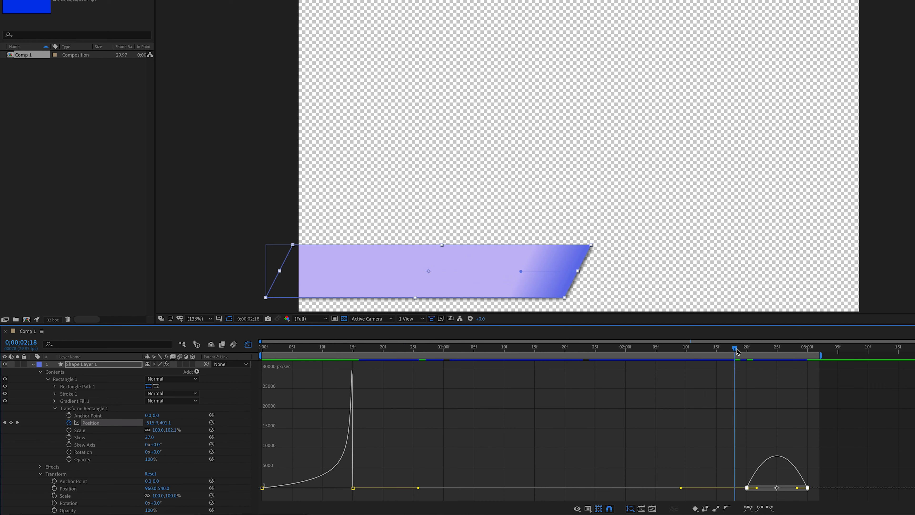
key("space")
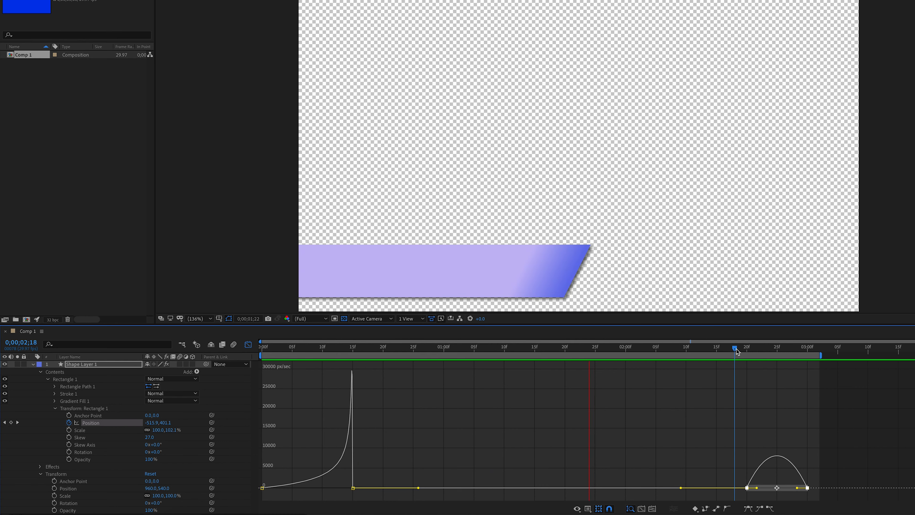
key("space")
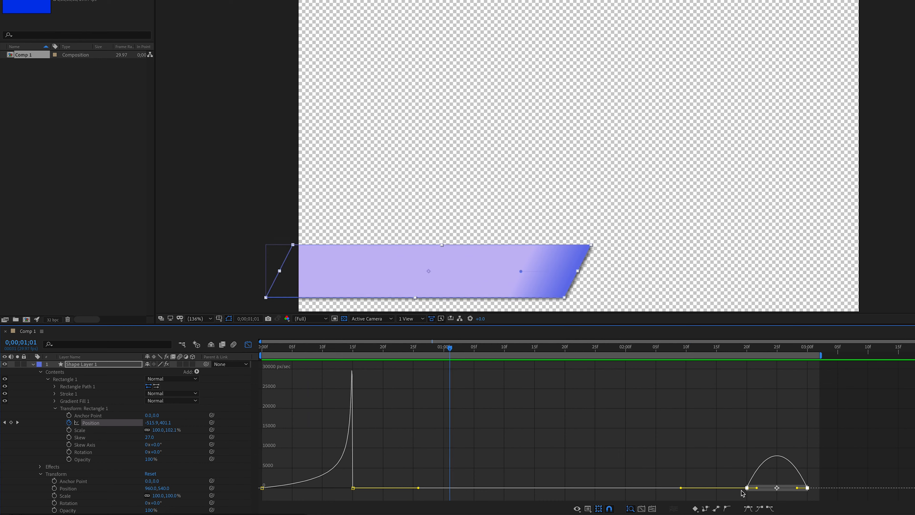
- Pull the slide-out curve's ease handles together into a sharp speed peak at about 2 seconds 25 frames, and preview it
left_click(736, 468)
left_click(748, 491)
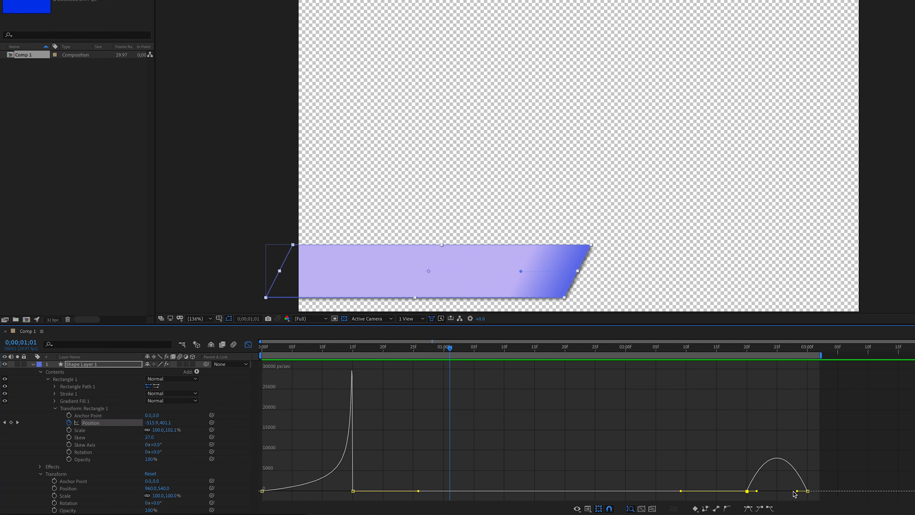
left_click(807, 491)
left_click_drag(797, 491, 779, 492)
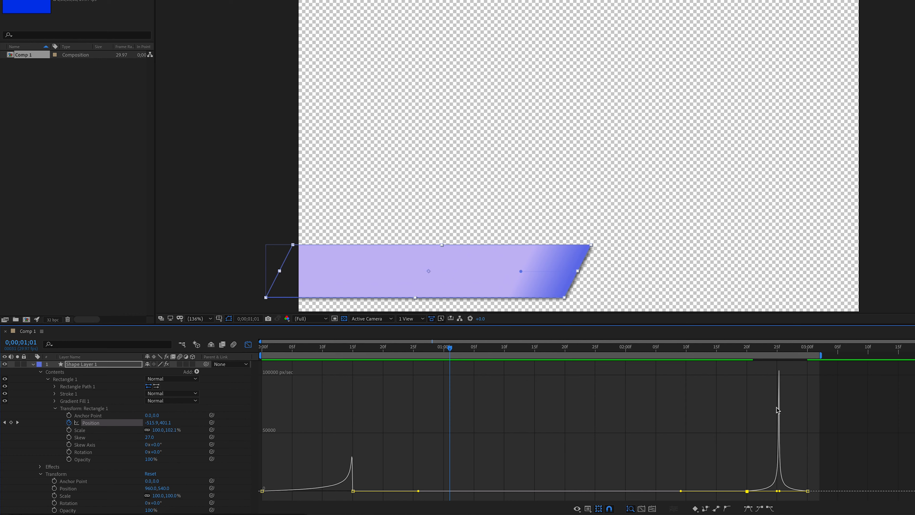
left_click(721, 349)
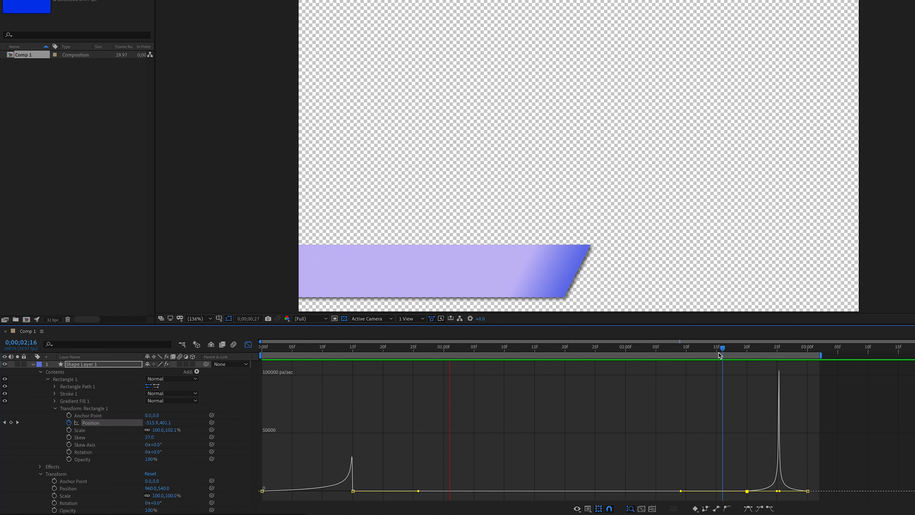
key("space")
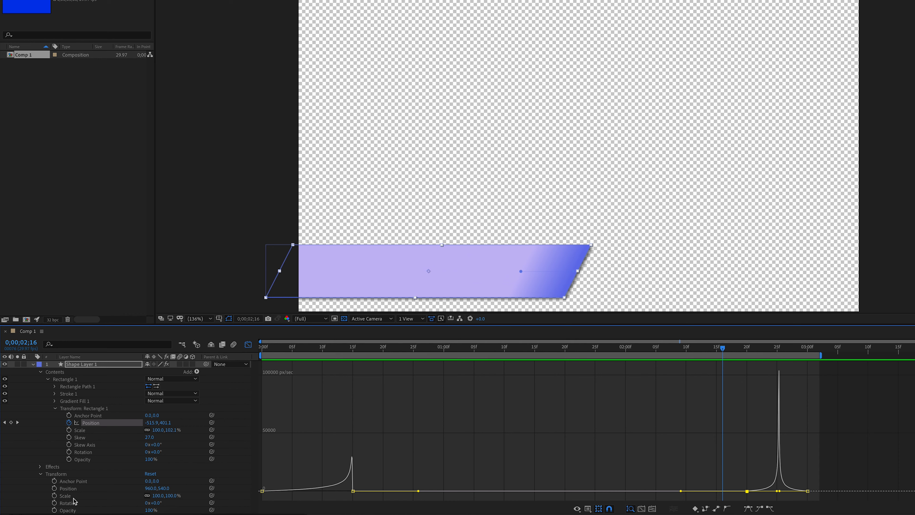
- Select the layer's own Transform Position property, return to the start of the timeline and switch to the value graph
left_click(78, 491)
right_click(78, 491)
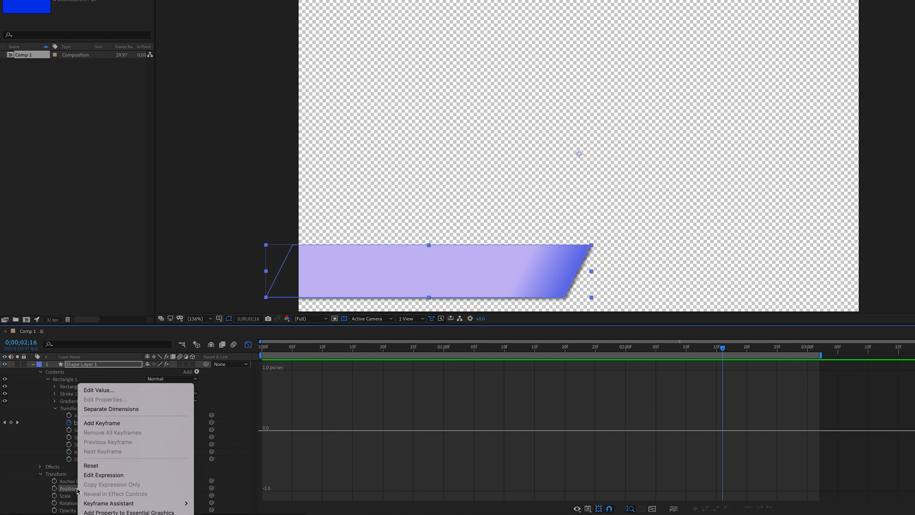
left_click(40, 451)
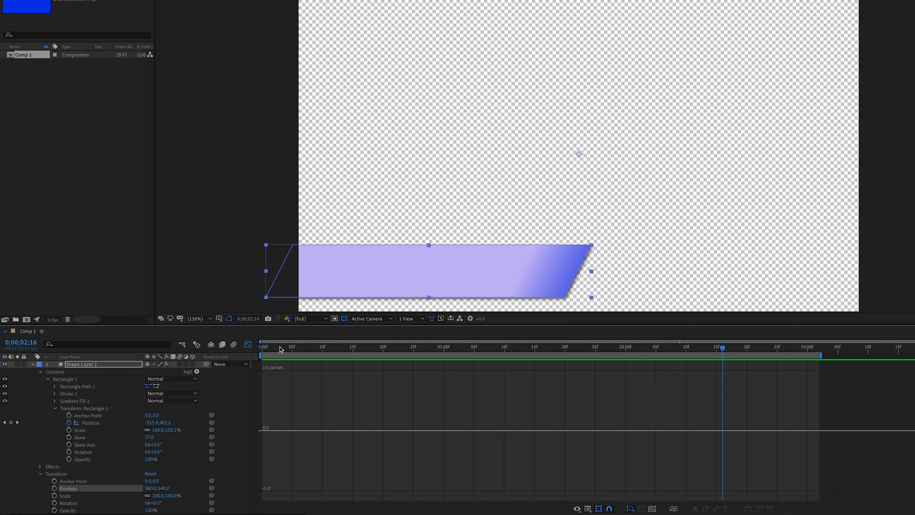
left_click_drag(281, 349, 258, 350)
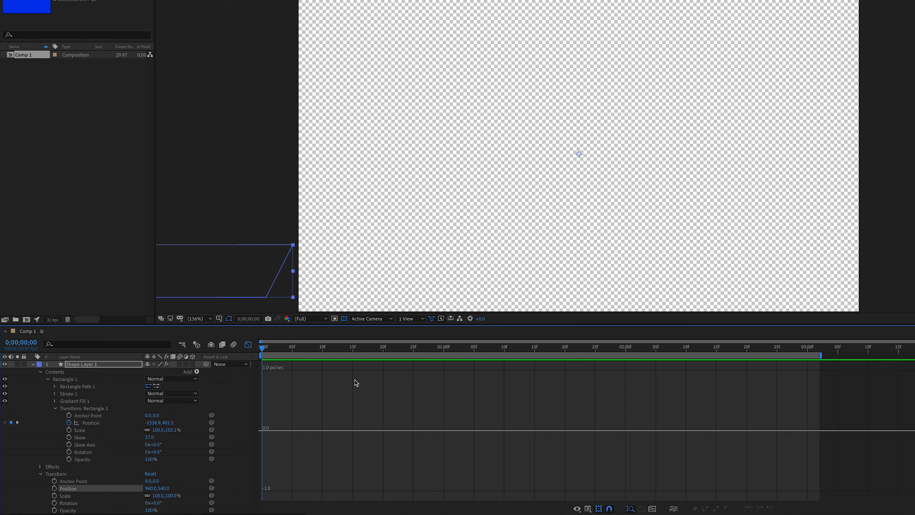
left_click(584, 509)
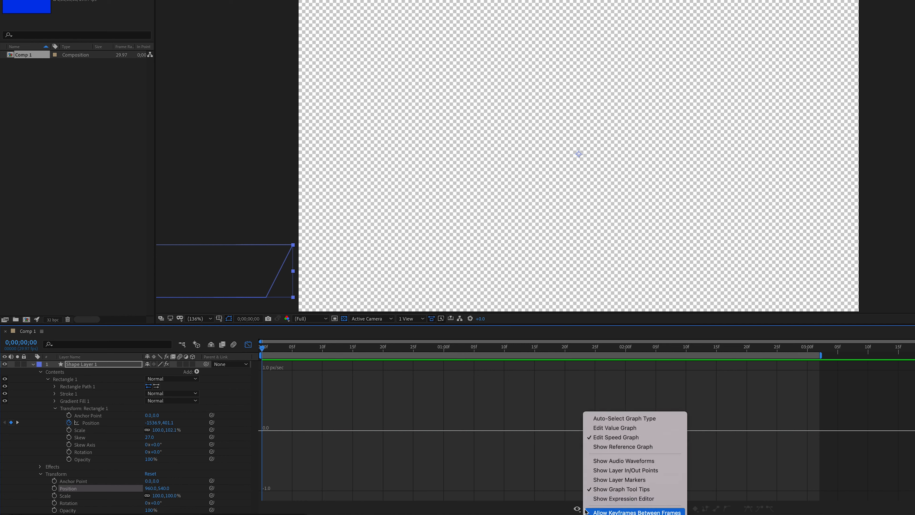
left_click(613, 428)
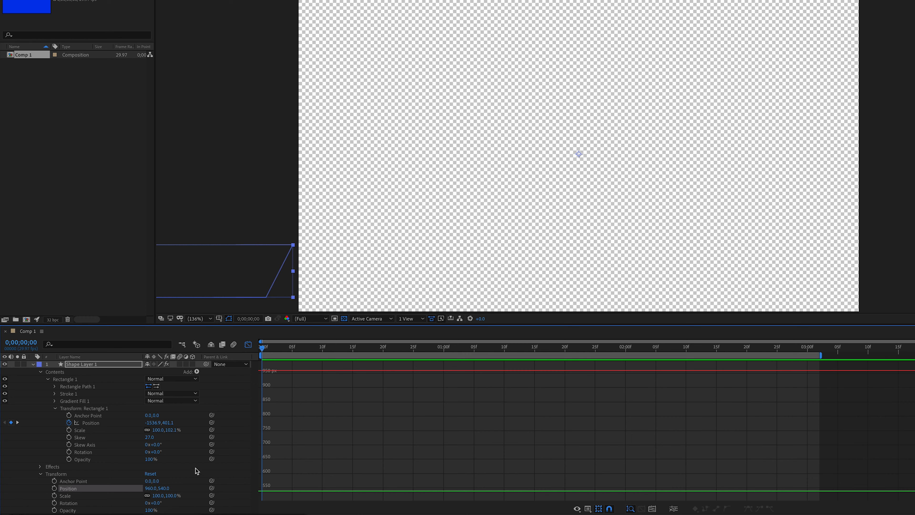
- Compare the value graphs of the rectangle's Position and the layer's Anchor Point, and scrub the slide-in to frame 12
left_click(105, 422)
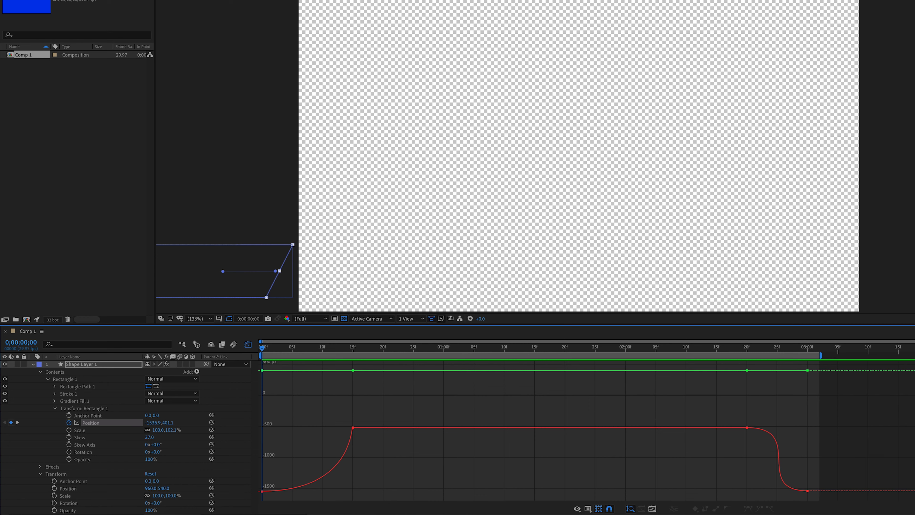
left_click(90, 480)
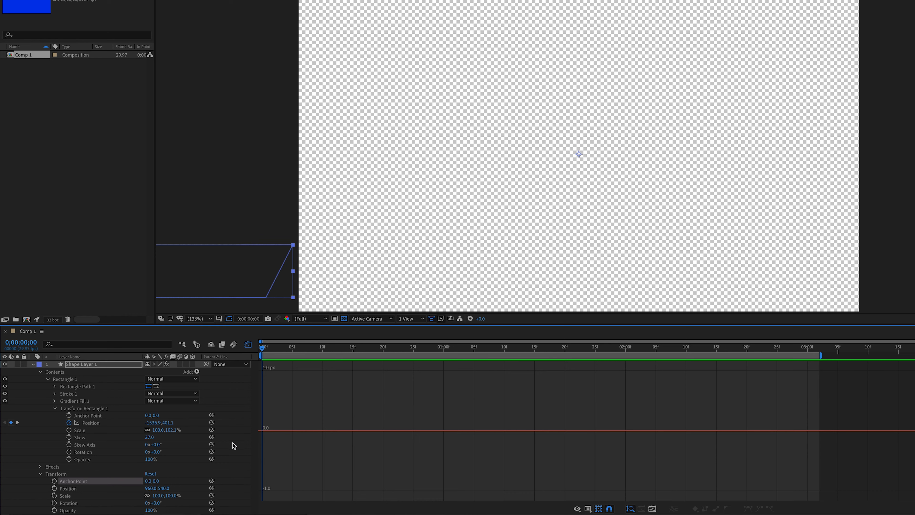
left_click(90, 423)
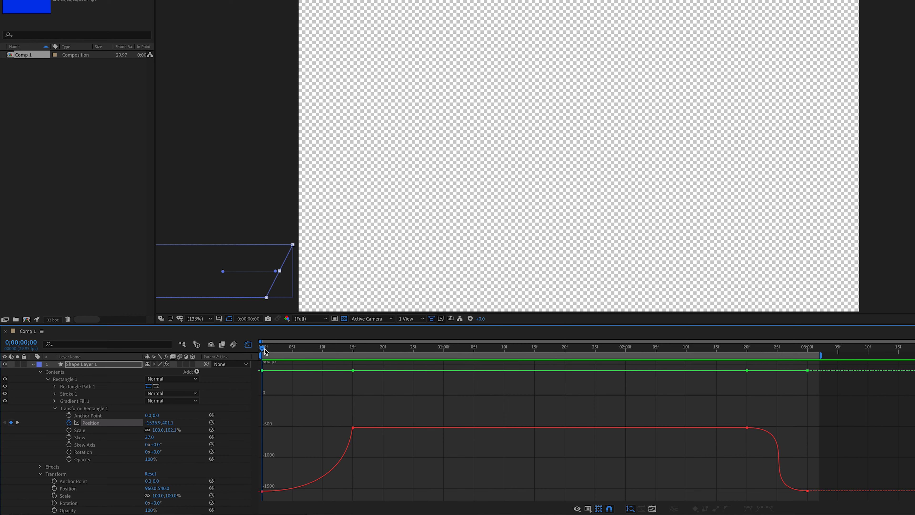
mouse_move(354, 432)
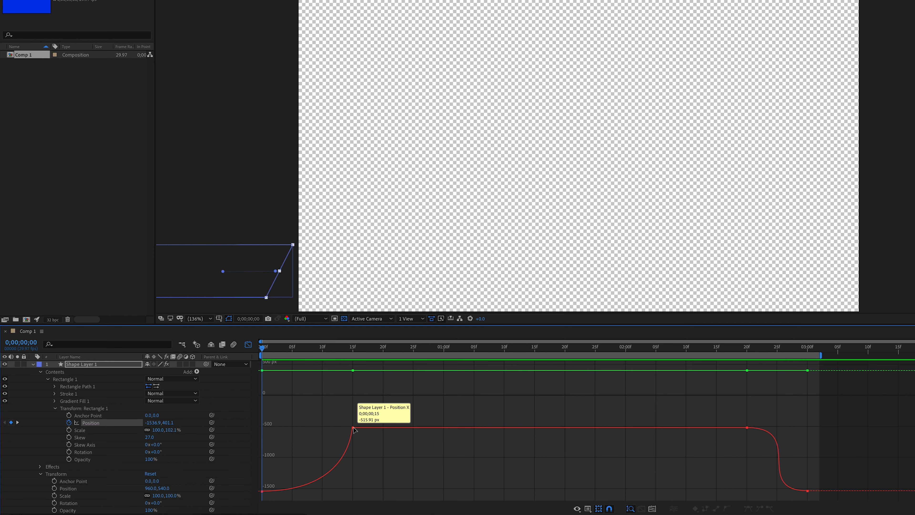
left_click(271, 349)
left_click_drag(271, 351, 340, 363)
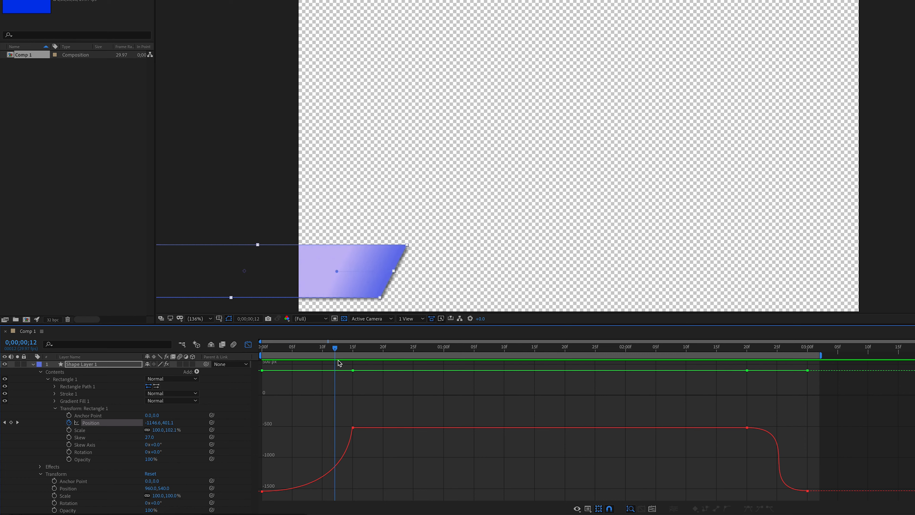
- Try moving the 15-frame Position keyframe to frame 12 with a higher X value in the value graph, and undo it
left_click(354, 429)
mouse_move(356, 428)
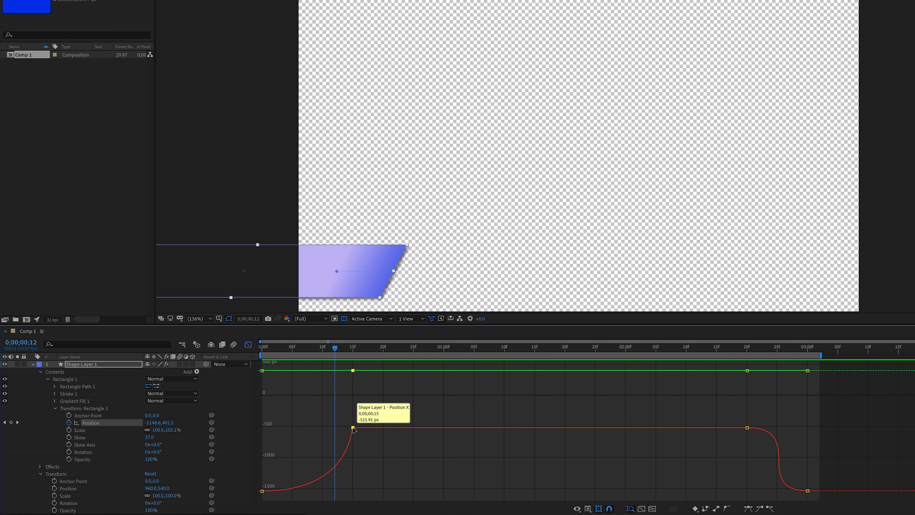
left_click_drag(354, 428, 334, 388)
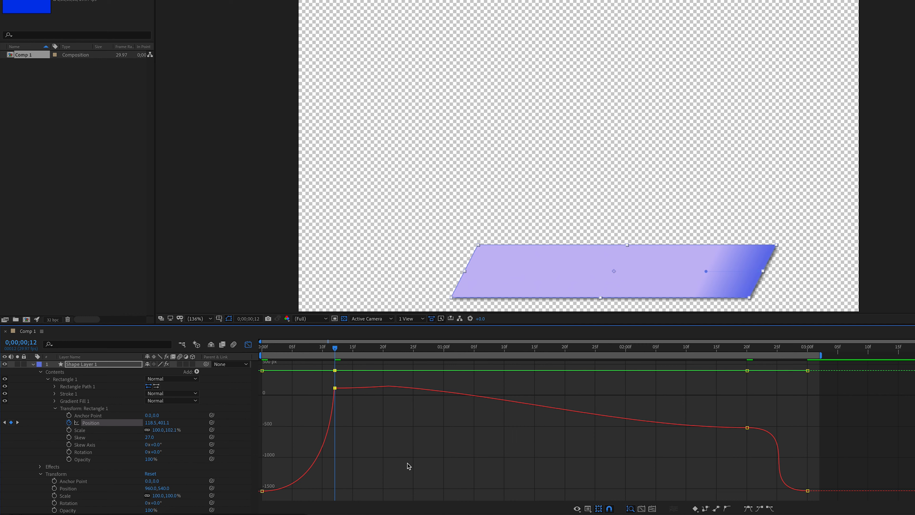
key("ctrl+z")
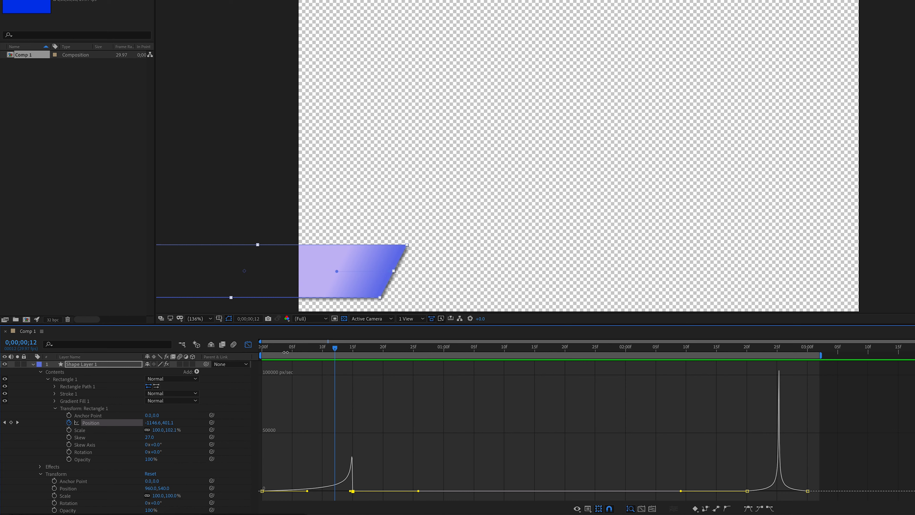
- Return from the Graph Editor to the keyframe view, select all the rectangle's Position keyframes, and clear the selection
left_click(248, 344)
left_click(402, 447)
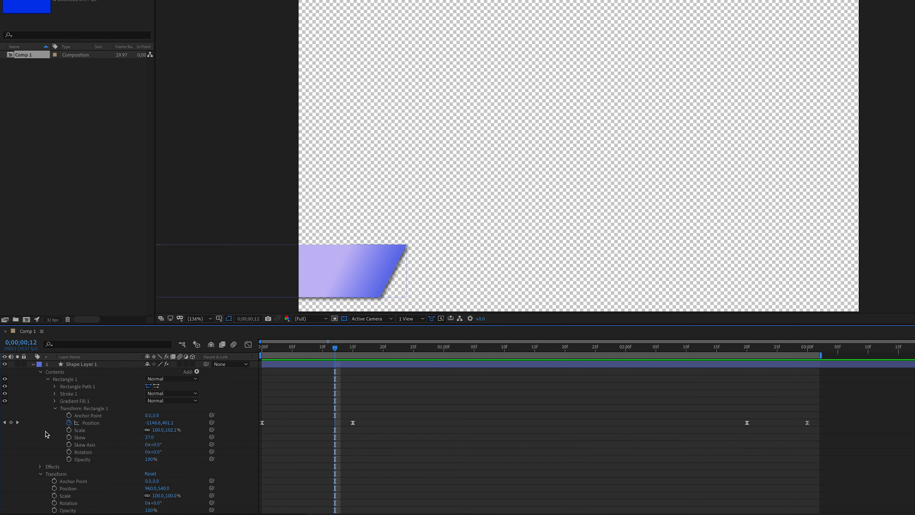
left_click(101, 424)
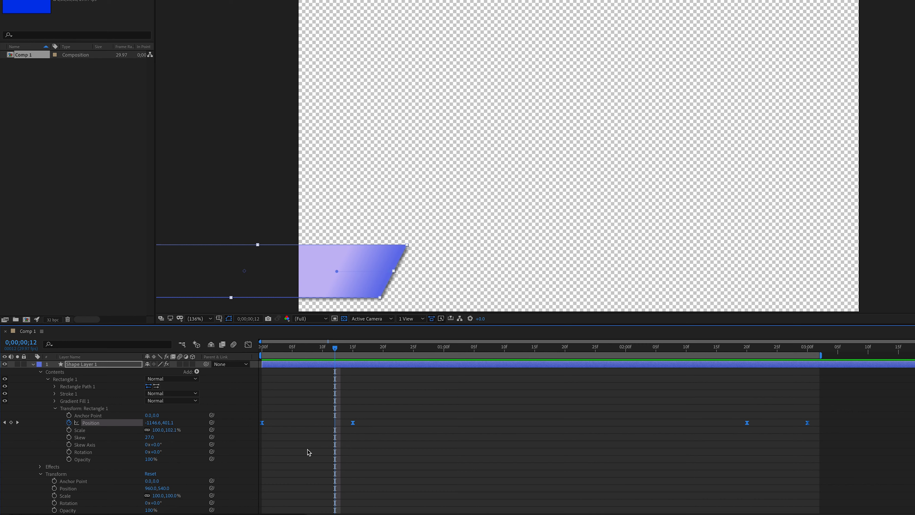
left_click(294, 456)
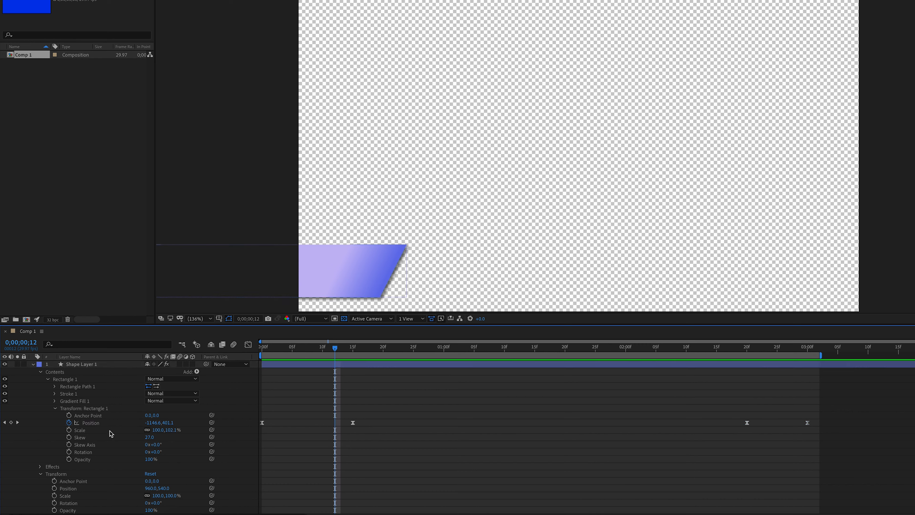
- Animate the rectangle's Skew with a first keyframe at frame 12 and a value of 68 at frame 23
left_click(69, 438)
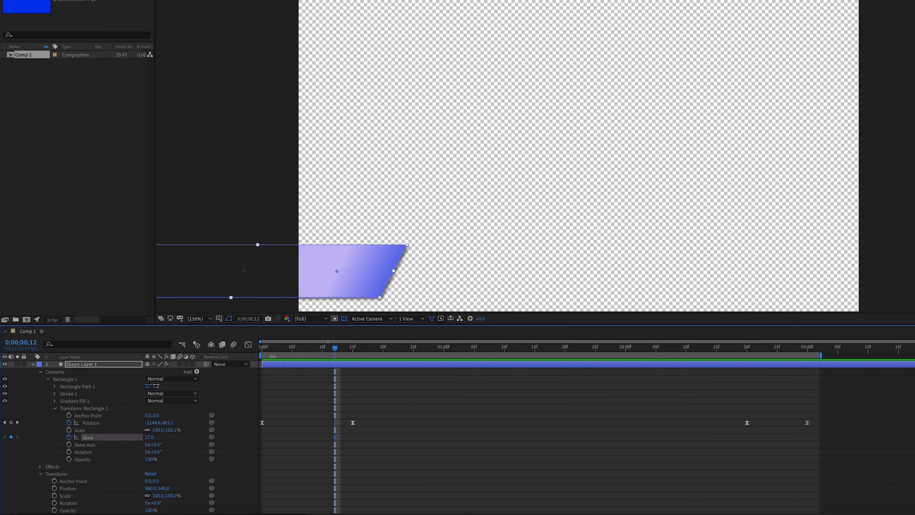
left_click_drag(339, 349, 401, 349)
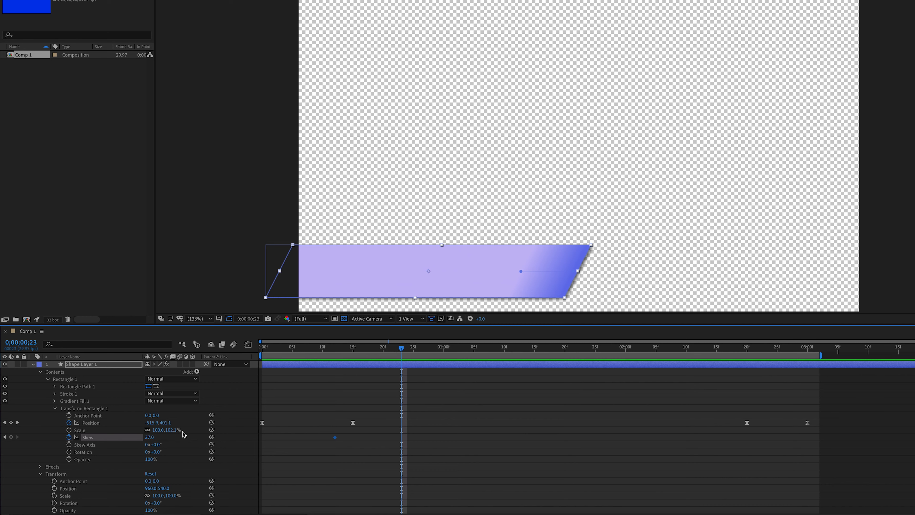
left_click(149, 437)
type("68")
key("Return")
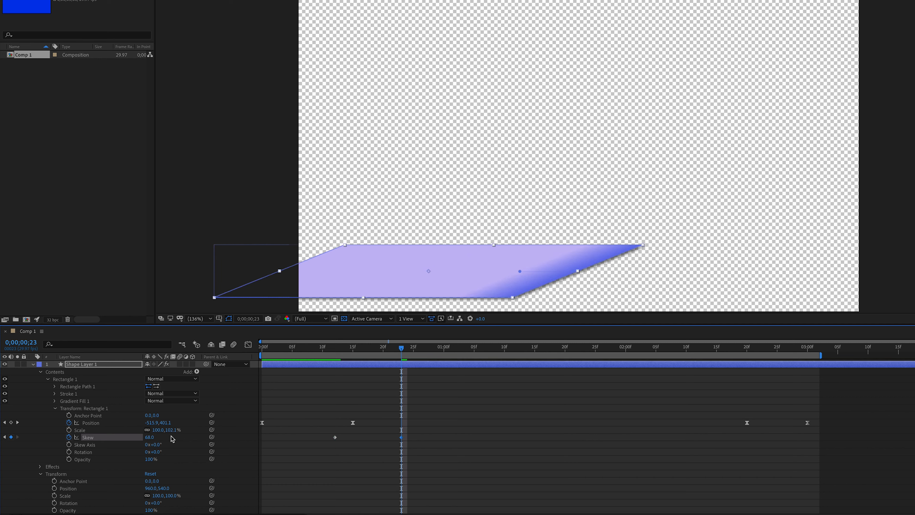
left_click(427, 451)
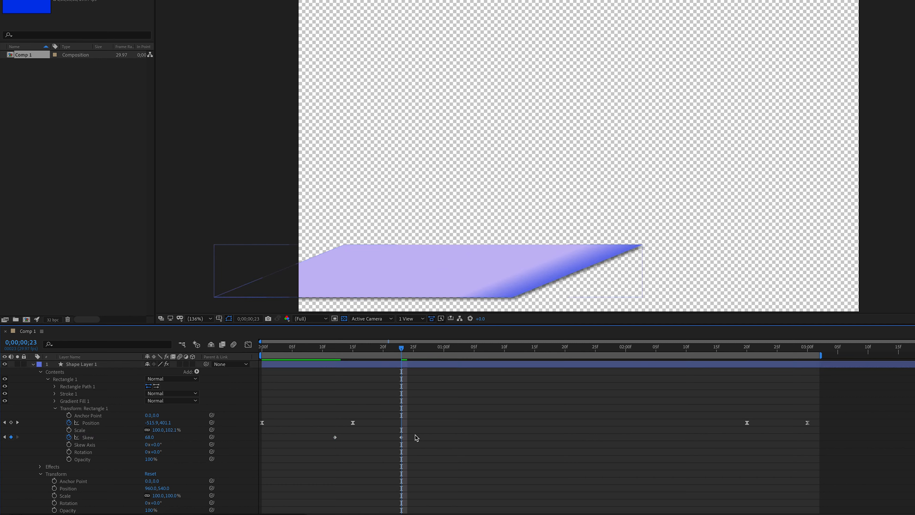
- Copy both Skew keyframes, and draw a second gradient rectangle above the bar on a new shape layer
left_click_drag(415, 434, 331, 439)
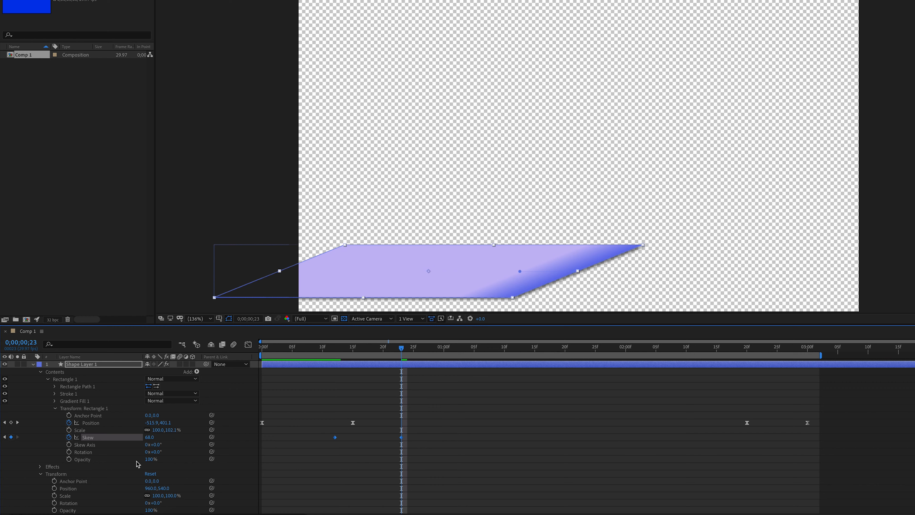
left_click(33, 365)
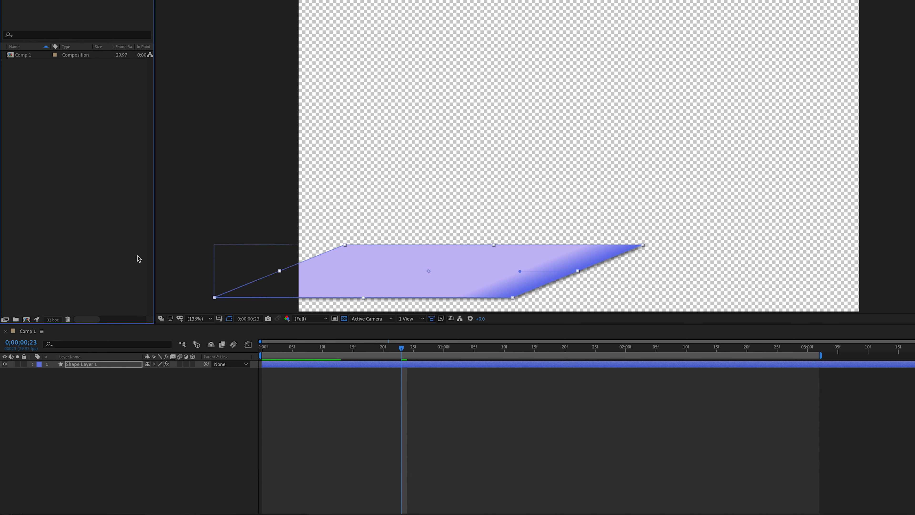
left_click(84, 415)
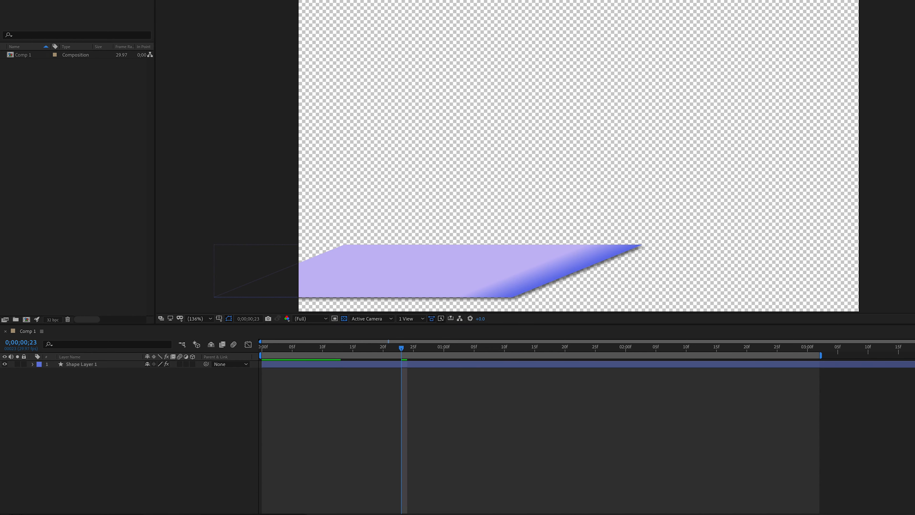
left_click_drag(444, 95, 595, 163)
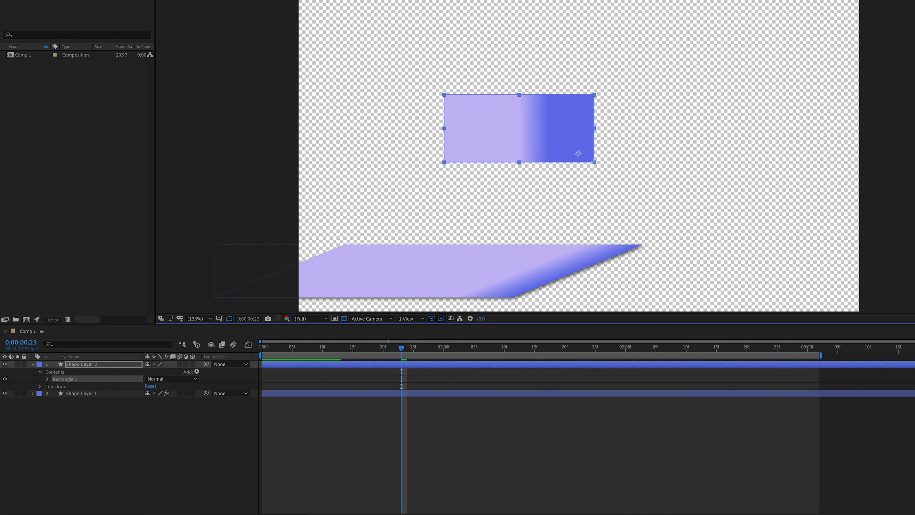
- Paste the copied keyframes onto the new rectangle's Skew property at the start of the timeline and keep both selected
left_click(48, 379)
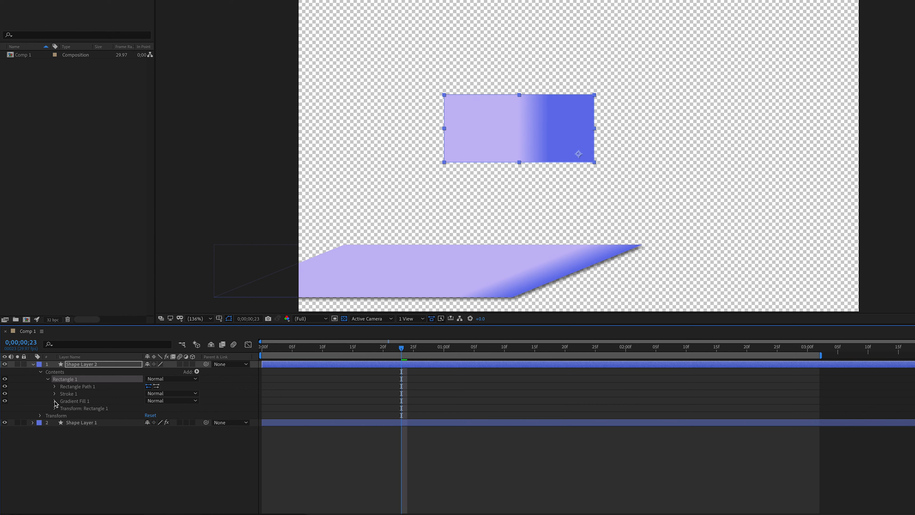
left_click(55, 409)
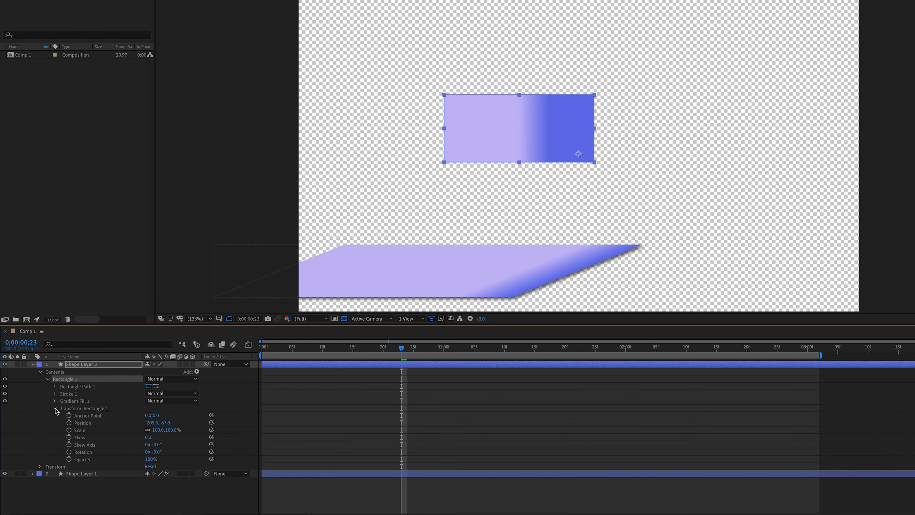
left_click(82, 438)
left_click_drag(283, 348, 221, 349)
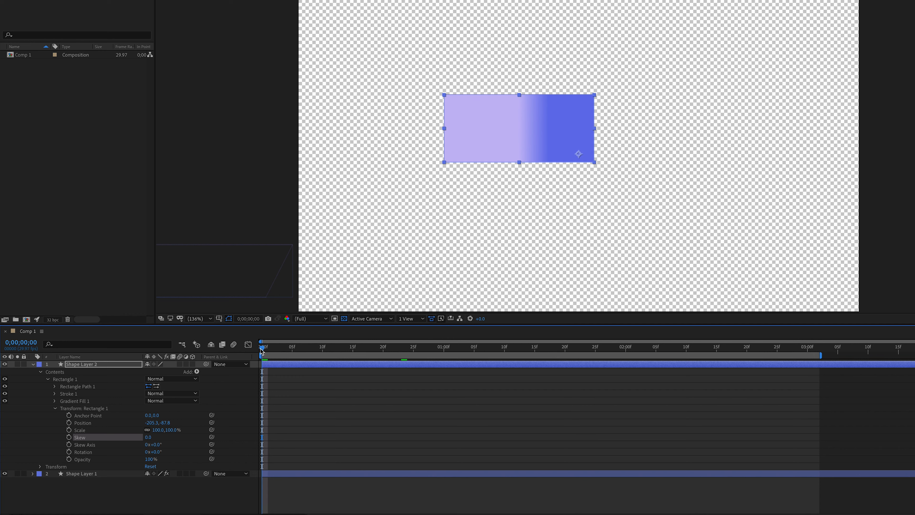
key("ctrl+v")
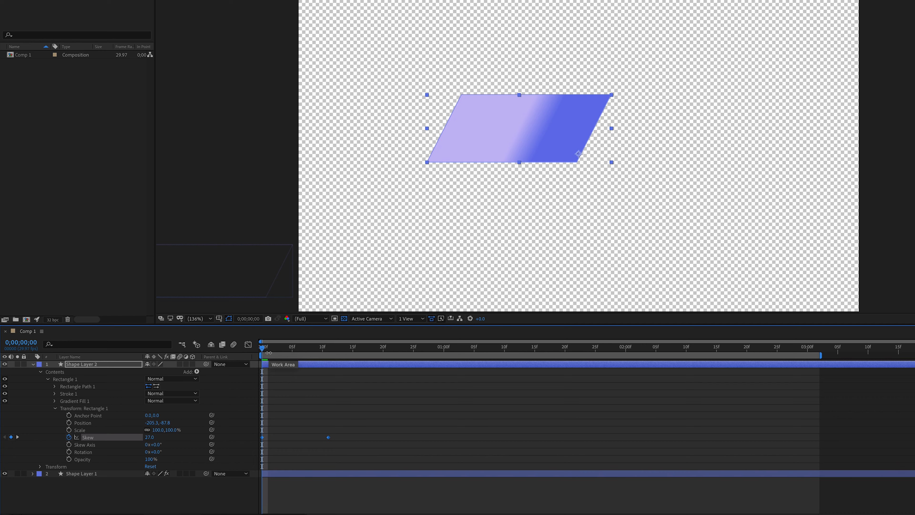
left_click_drag(273, 349, 251, 356)
left_click_drag(339, 435, 256, 440)
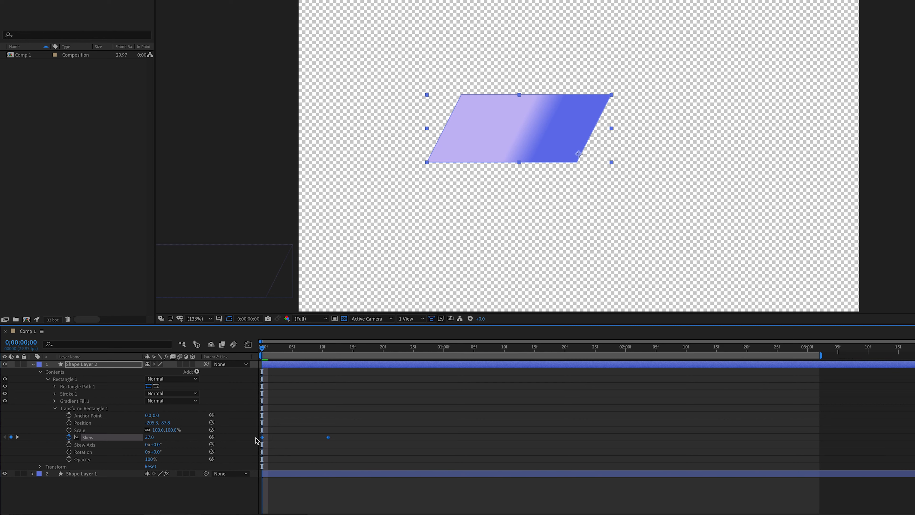